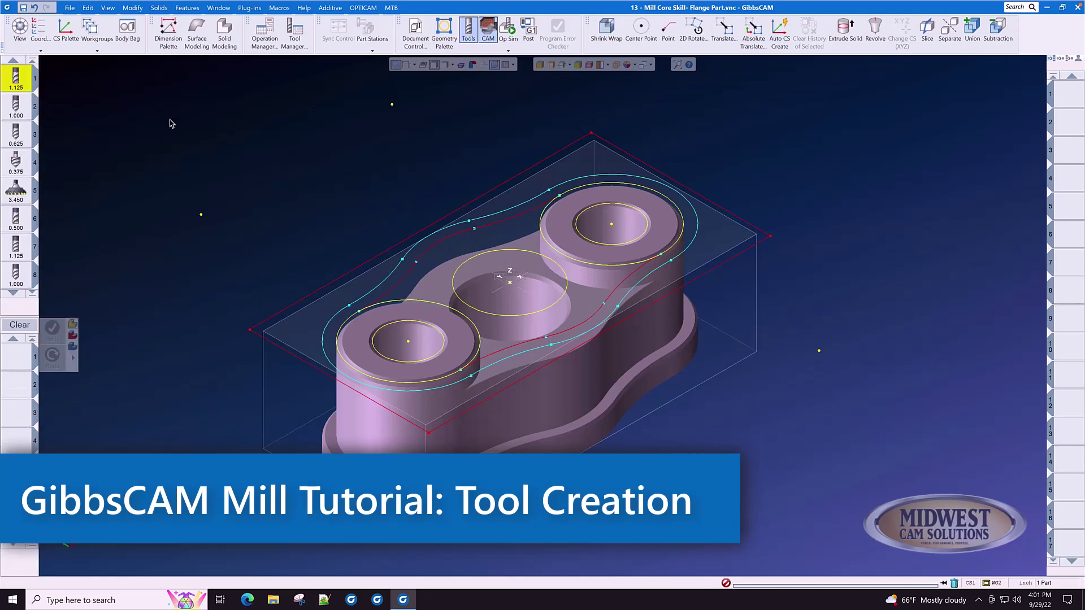
# Toggle the tool list palette off and on several times, leaving it shown
pyautogui.click(469, 33)
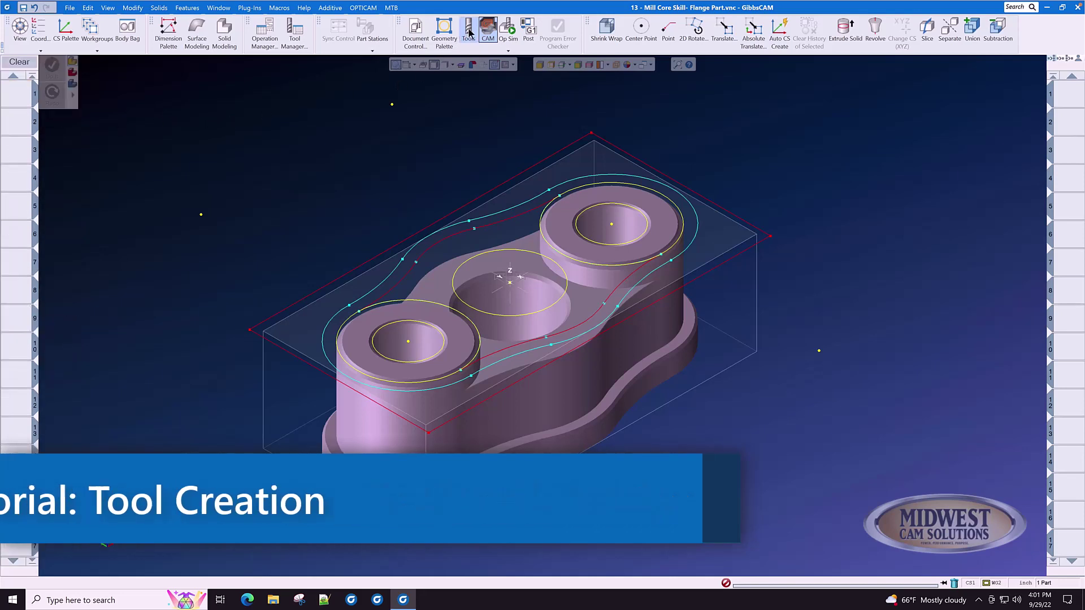
pyautogui.click(469, 33)
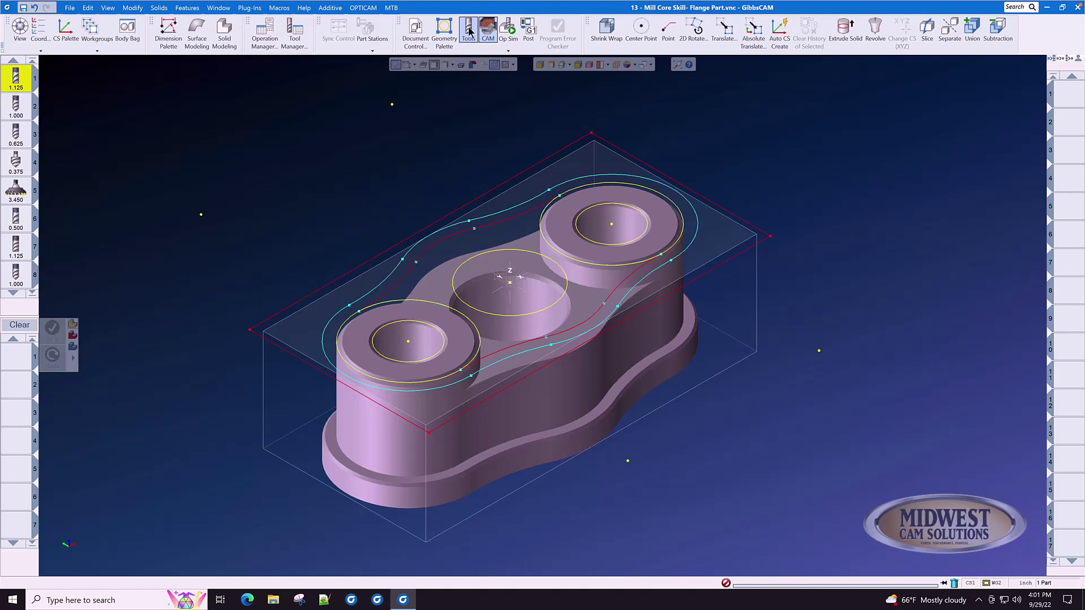
pyautogui.click(469, 33)
pyautogui.click(469, 33)
pyautogui.click(469, 32)
pyautogui.click(469, 31)
# Create a new tool in empty slot 15 of the tool list, a 1.125-diameter 6-flute end mill
pyautogui.scroll(-3, 26, 191)
pyautogui.moveTo(26, 190)
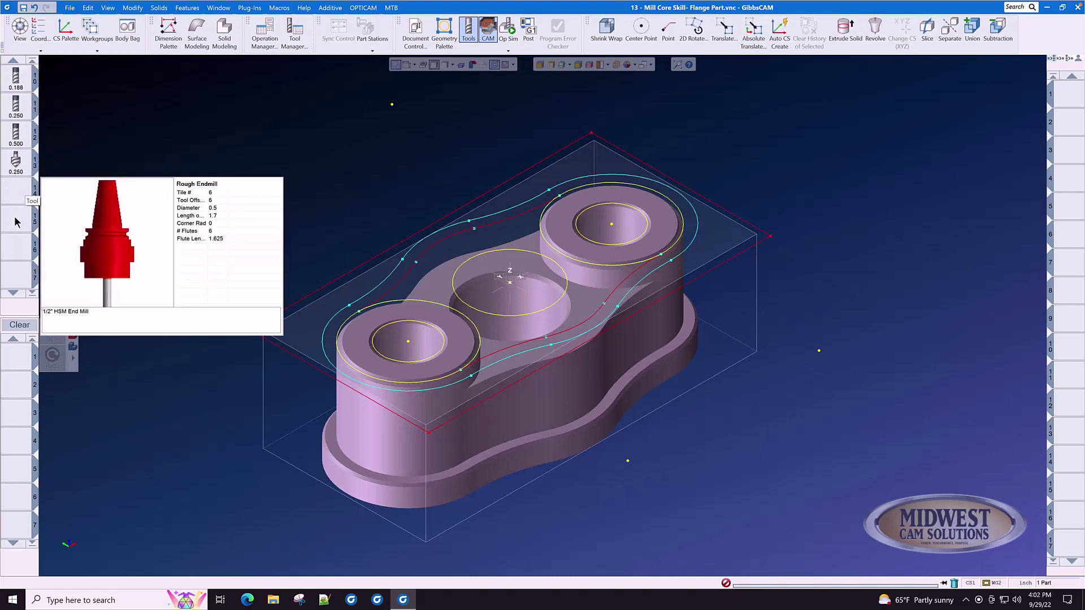
pyautogui.doubleClick(17, 221)
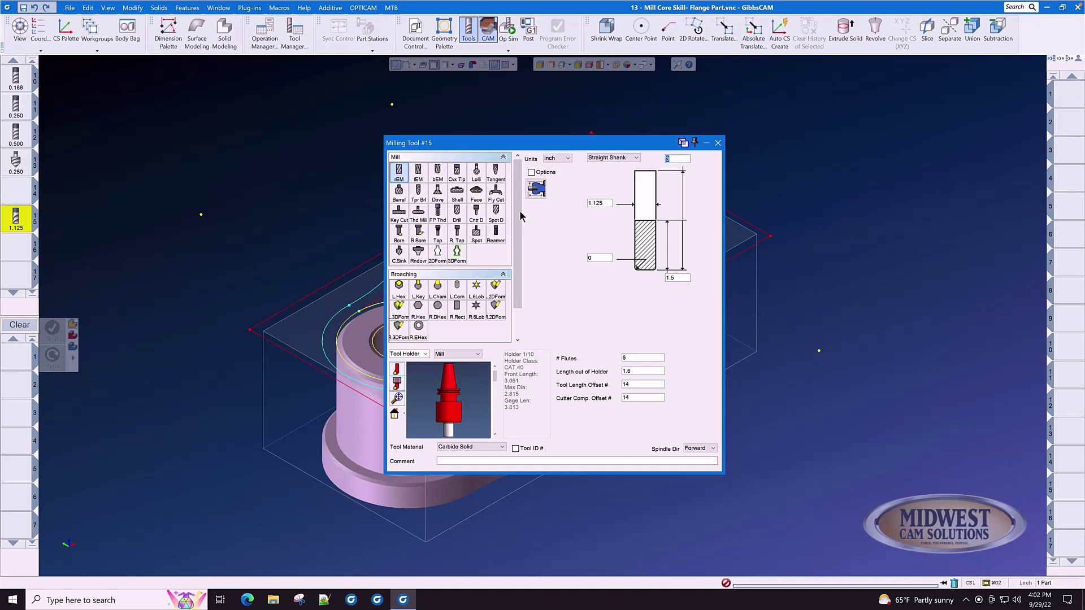
pyautogui.moveTo(518, 217); pyautogui.dragTo(518, 252)
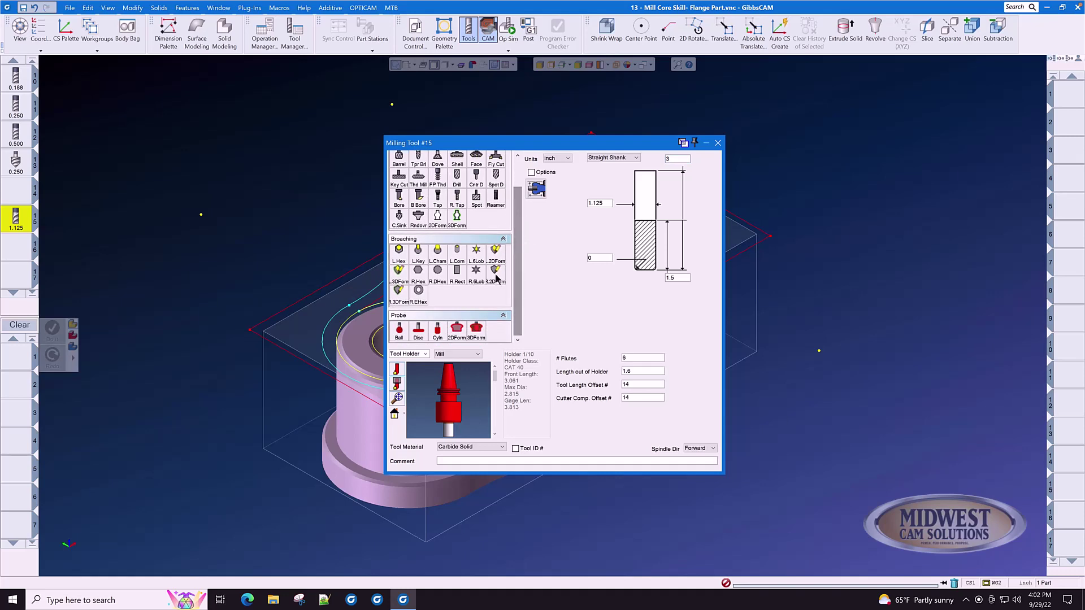
pyautogui.scroll(2, 518, 294)
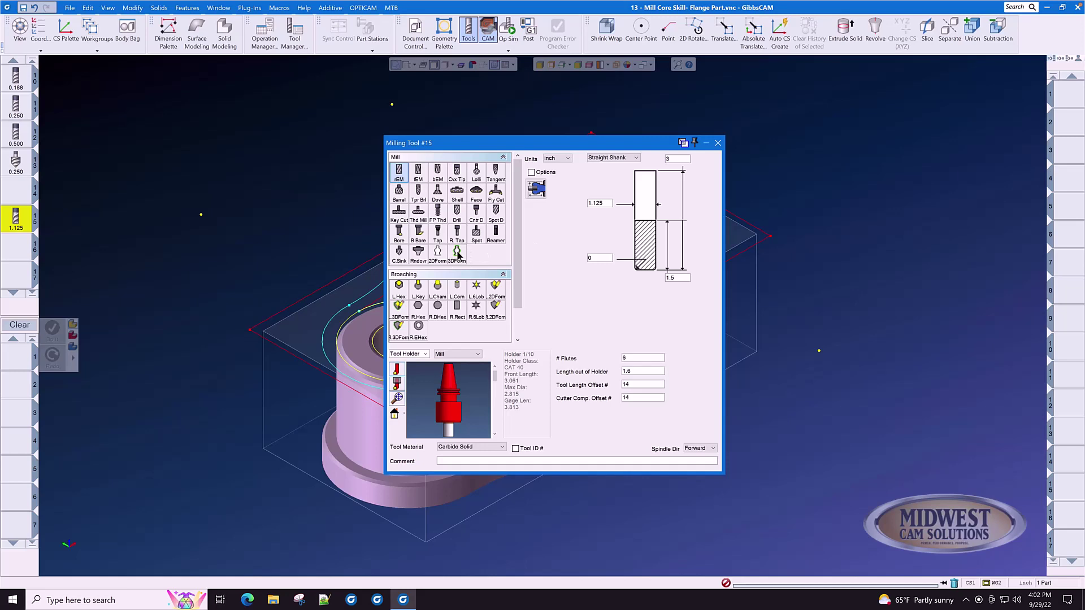
# Close the Milling Tool #15 dialog and drag tool 15 off the tool list to delete it
pyautogui.click(718, 143)
pyautogui.moveTo(17, 224)
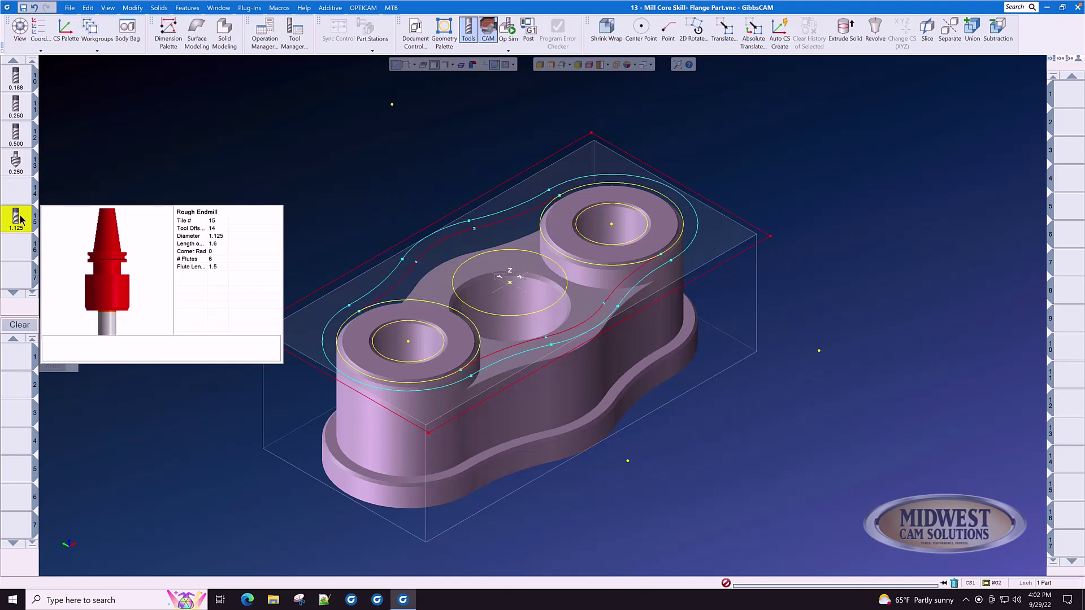
pyautogui.moveTo(23, 222); pyautogui.dragTo(955, 583)
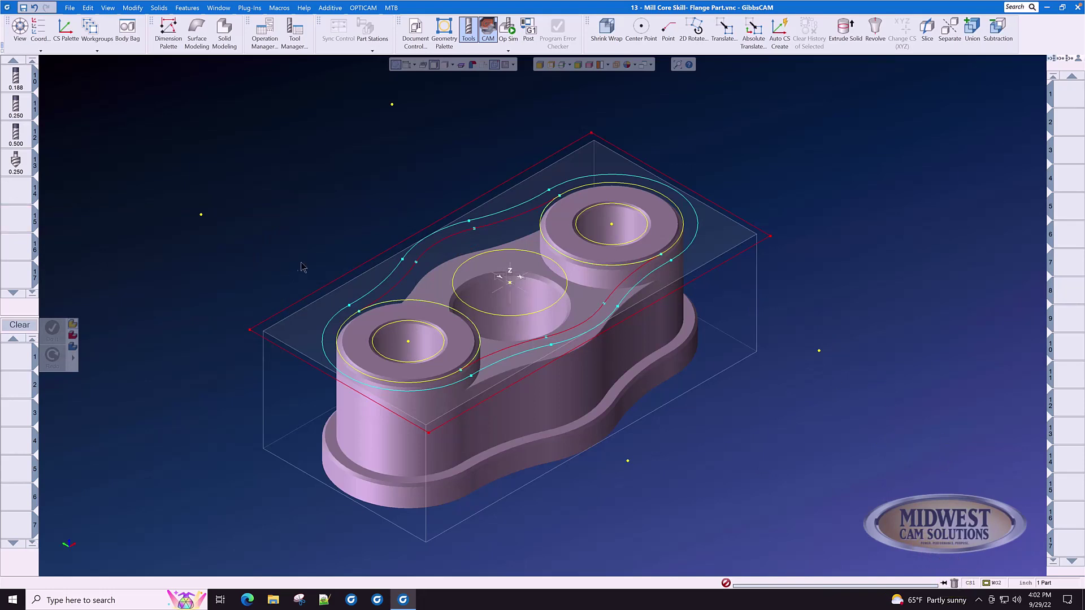
# Scroll back to tools 1–8 and deselect the solid part body and curve chain
pyautogui.scroll(3, 18, 164)
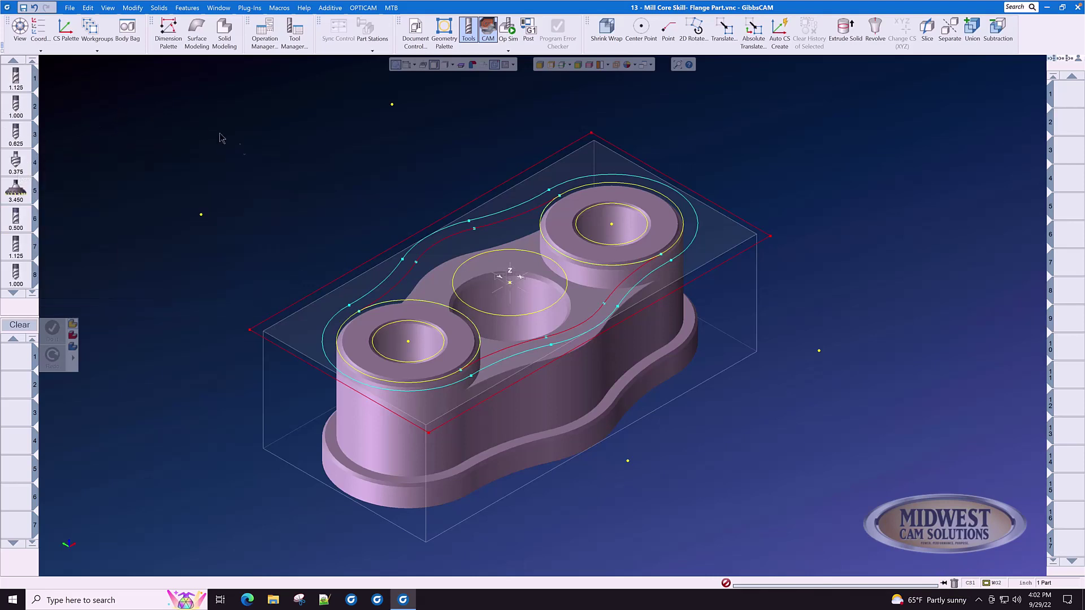
pyautogui.click(439, 289)
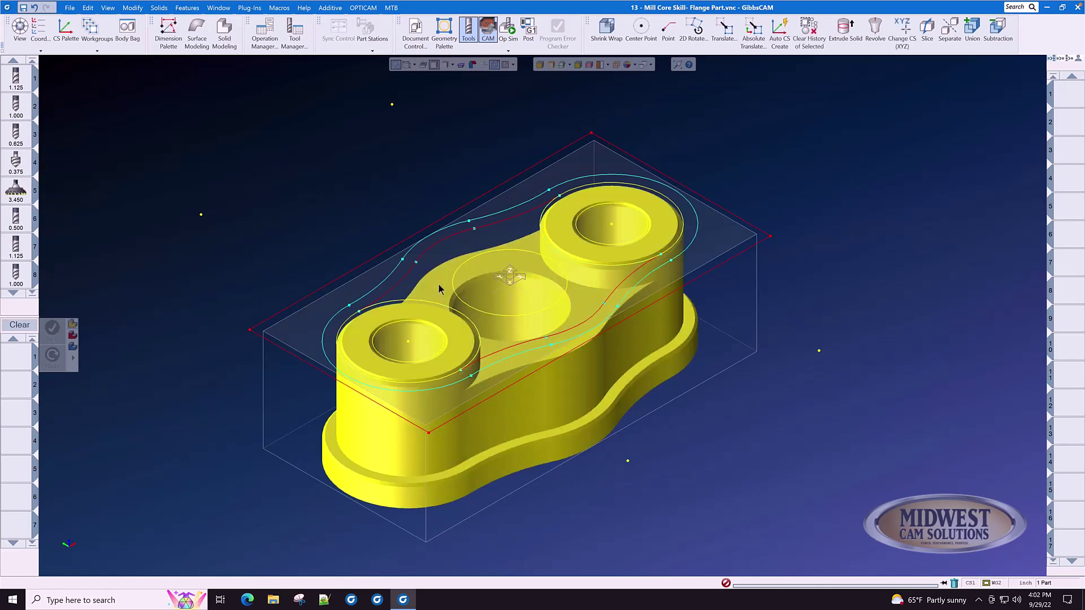
pyautogui.click(432, 254)
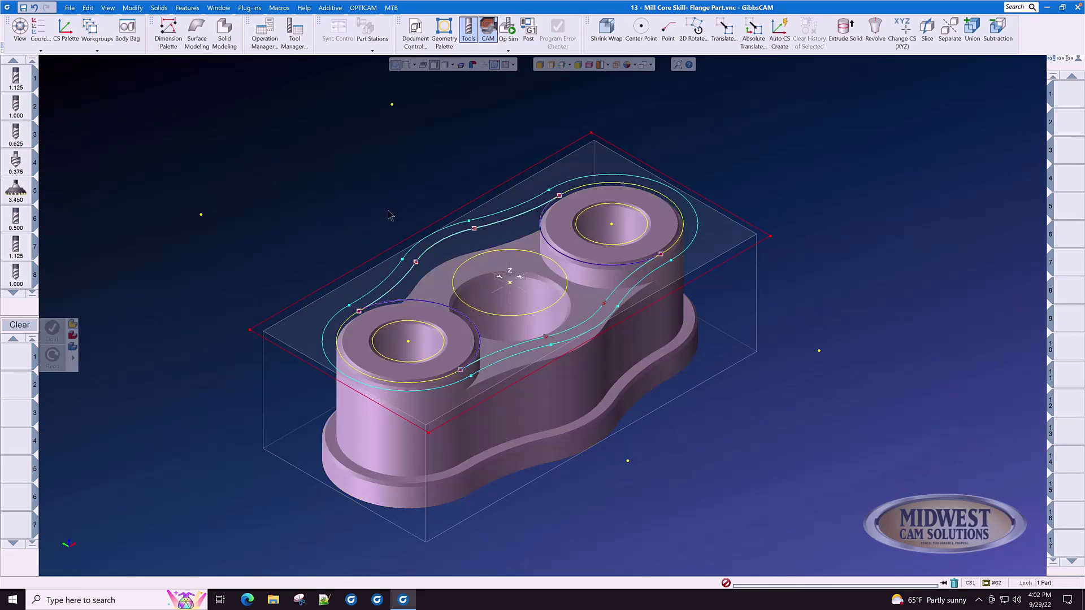
pyautogui.click(363, 203)
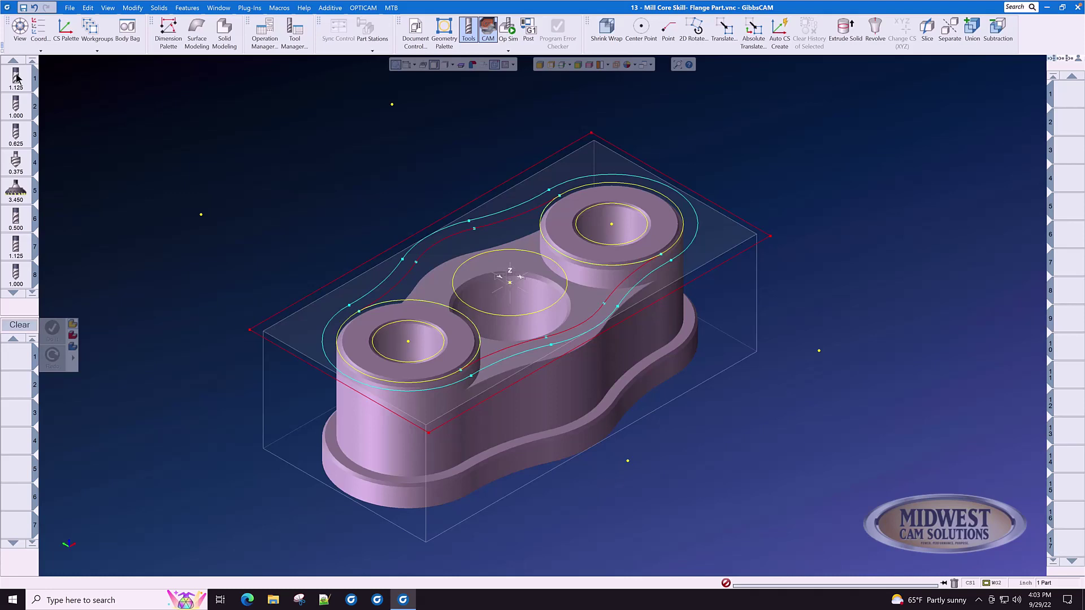
# Open tool 1 and set its Tool Length Offset and Cutter Comp. Offset to 1
pyautogui.doubleClick(16, 77)
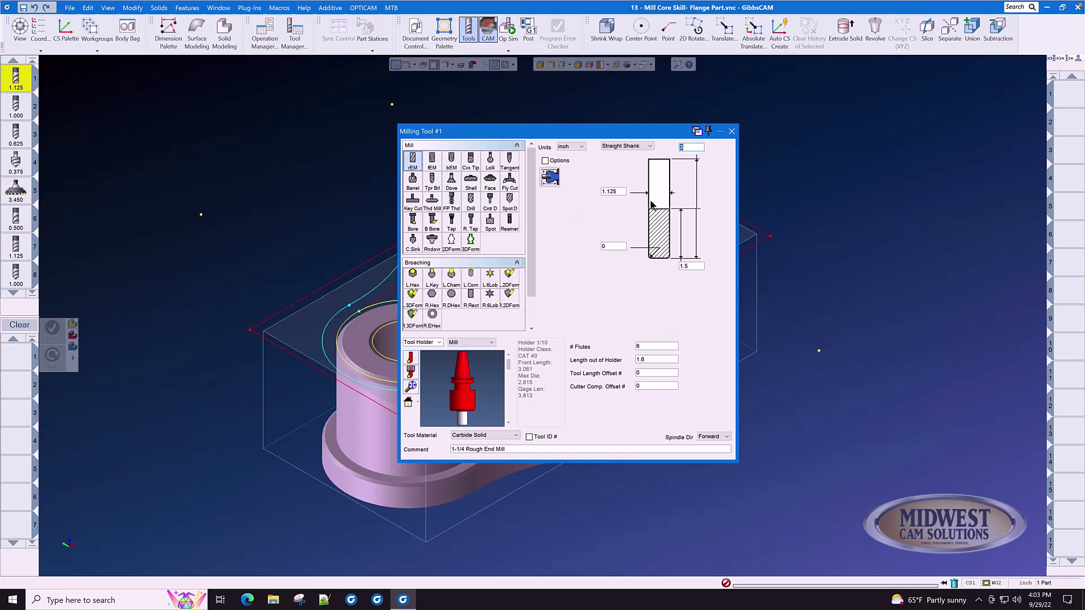
pyautogui.click(623, 192)
pyautogui.doubleClick(621, 191)
pyautogui.doubleClick(698, 267)
pyautogui.doubleClick(696, 148)
pyautogui.doubleClick(664, 346)
pyautogui.doubleClick(656, 361)
pyautogui.doubleClick(653, 374)
pyautogui.click(654, 387)
# Keep Carbide Solid as tool 1's material and check its '1-1/4 Rough End Mill' comment
pyautogui.click(516, 436)
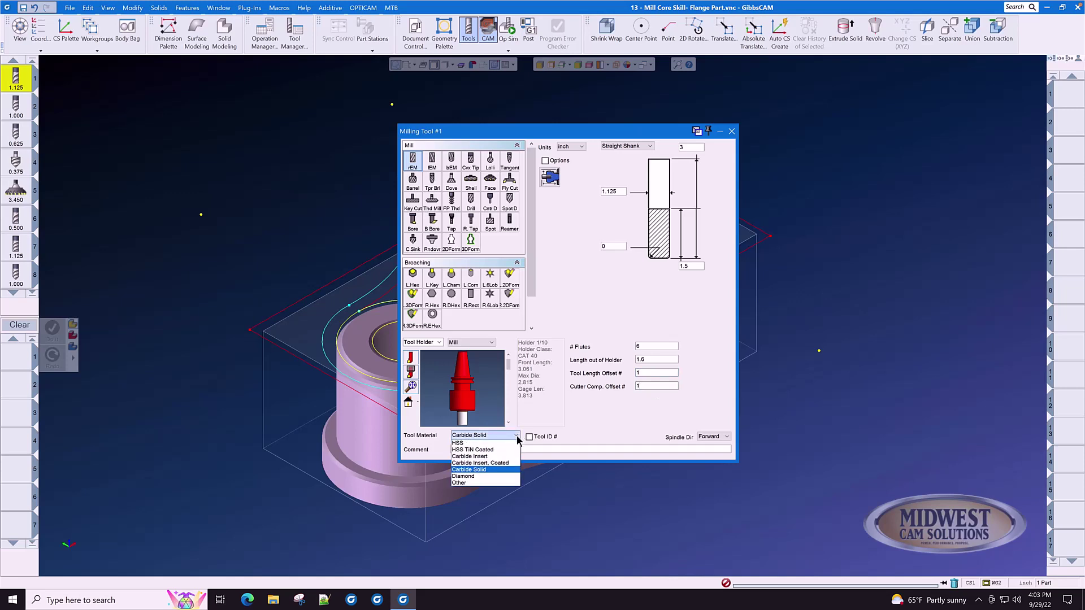
pyautogui.click(499, 469)
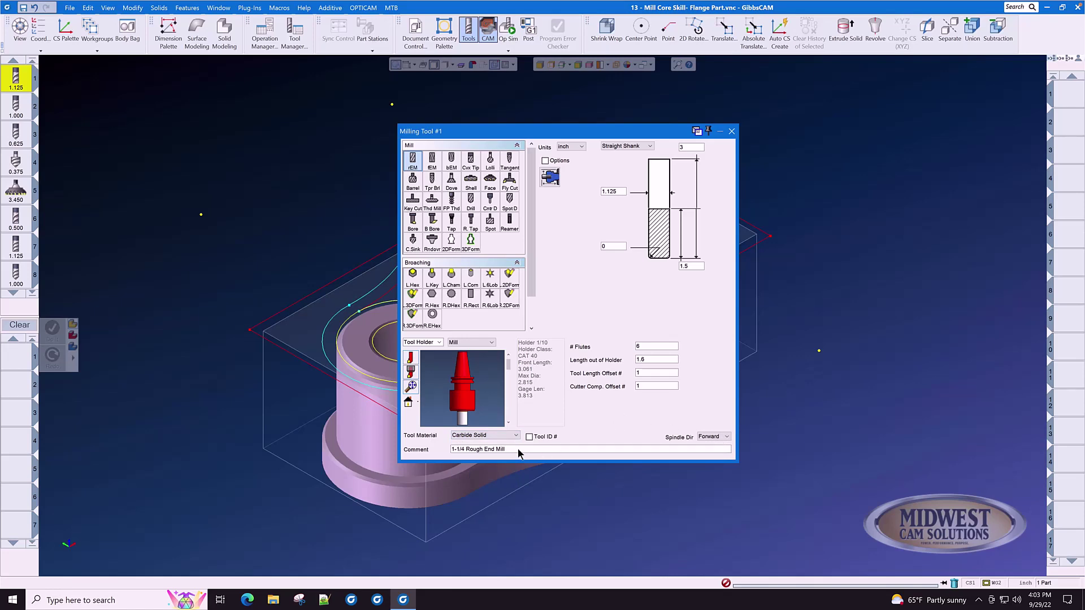
pyautogui.doubleClick(500, 450)
pyautogui.click(596, 449)
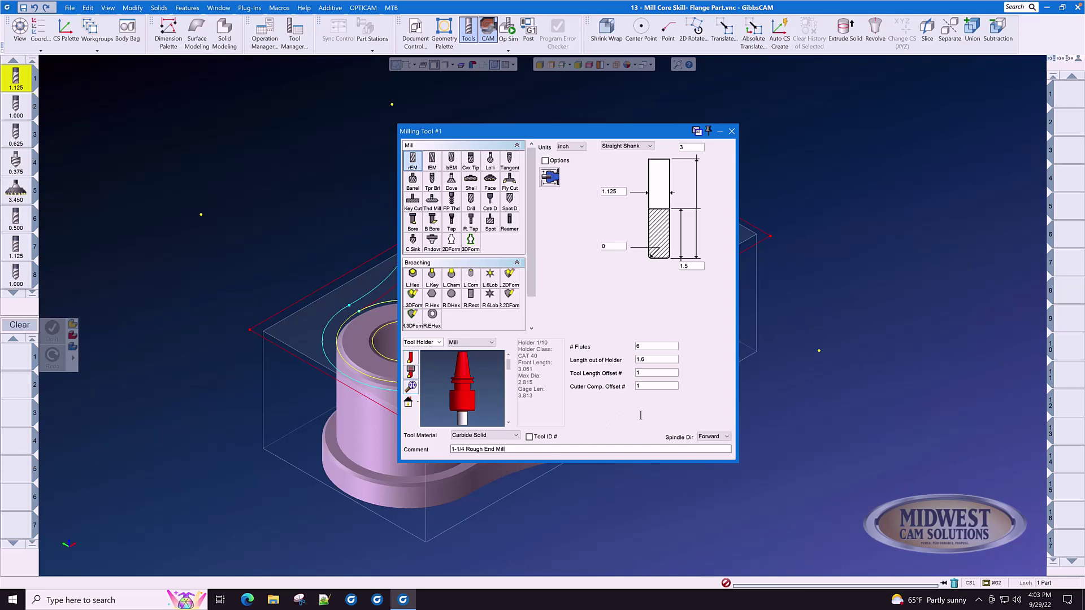
# Close tool 1's definition and select tool 2, the 1 Inch Insert Drill
pyautogui.click(731, 131)
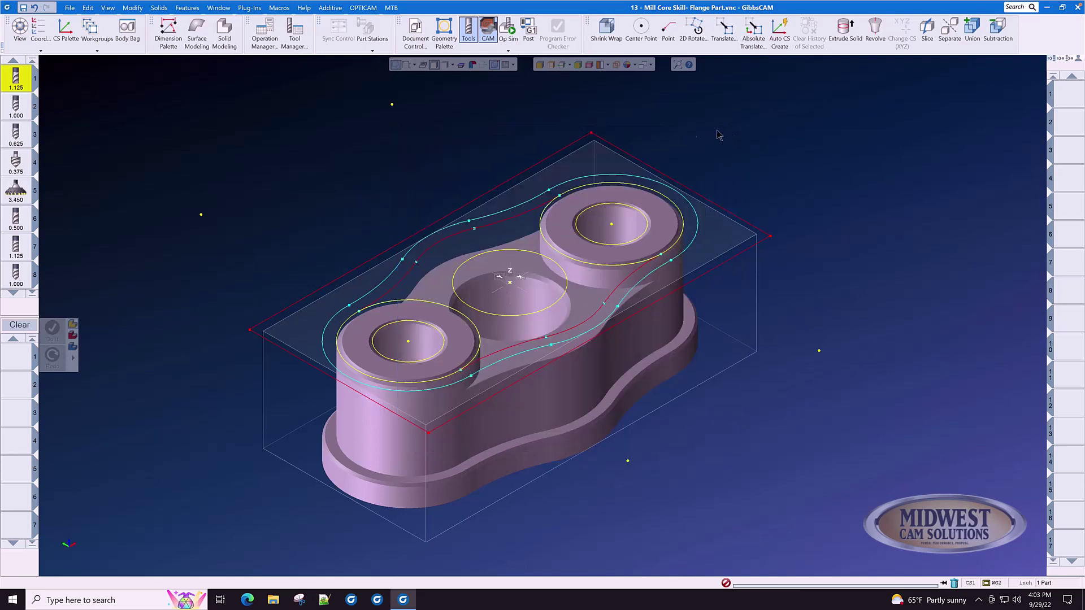
pyautogui.moveTo(19, 79)
pyautogui.click(17, 106)
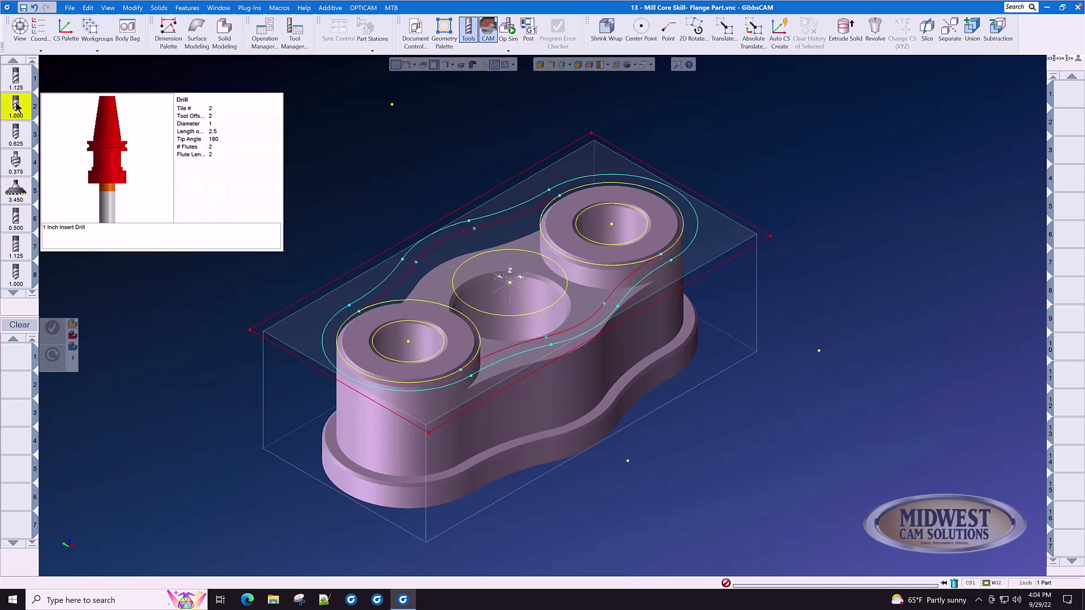
# Open tool 2 and review its values: 180 tip angle, overall length 4, 2 flutes
pyautogui.doubleClick(17, 107)
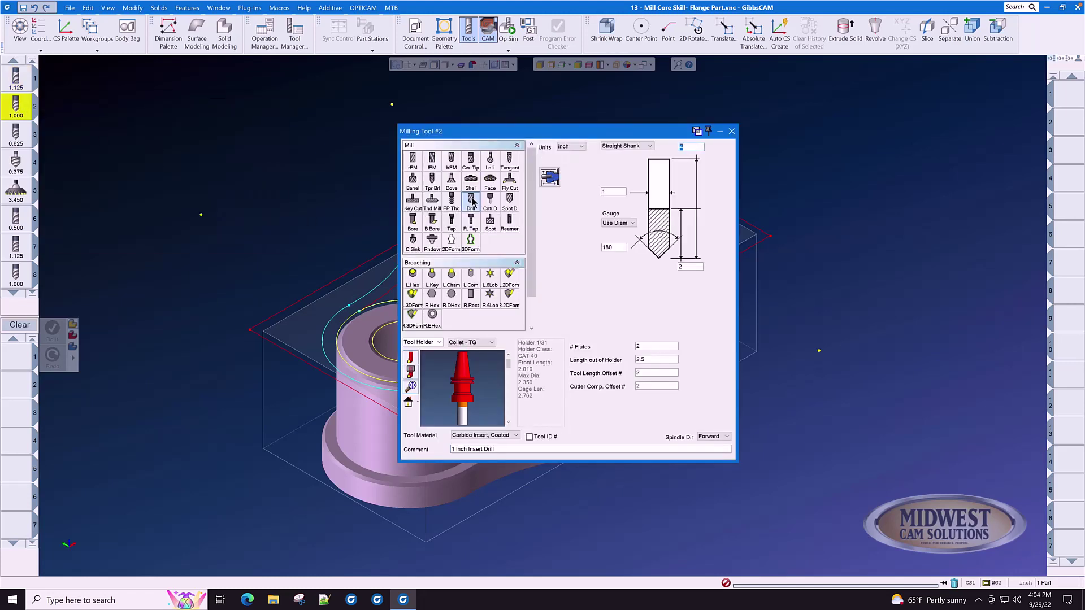
pyautogui.doubleClick(621, 248)
pyautogui.scroll(5, 468, 414)
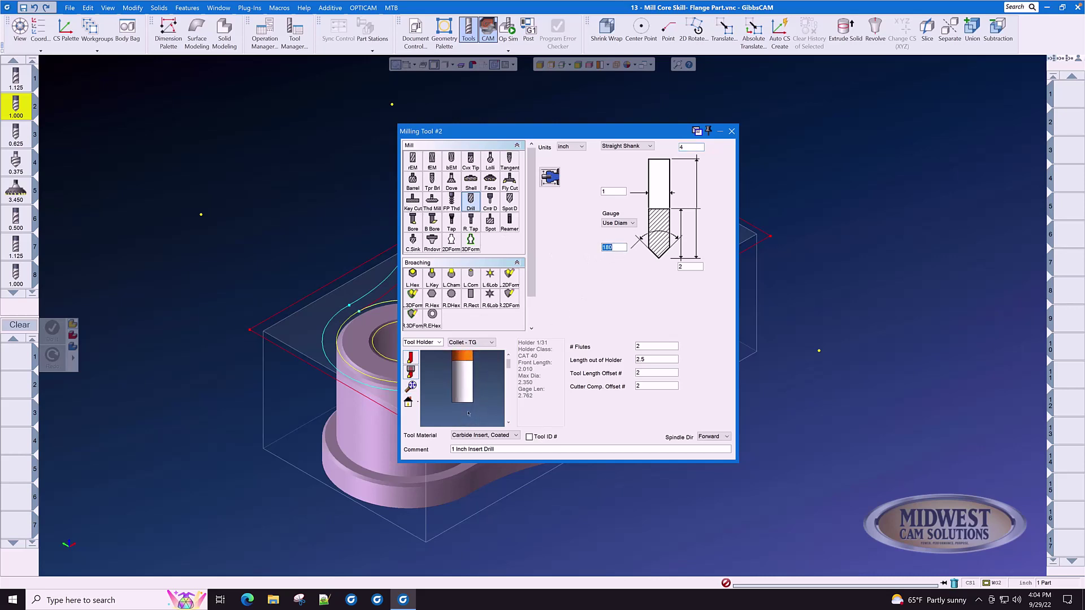
pyautogui.scroll(3, 468, 414)
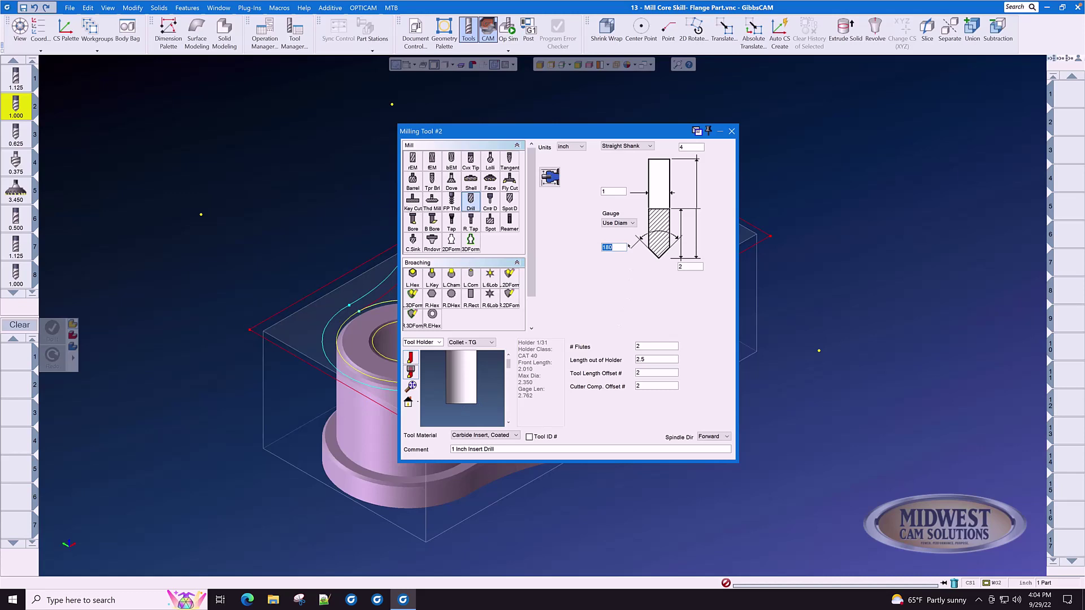
pyautogui.write('90')
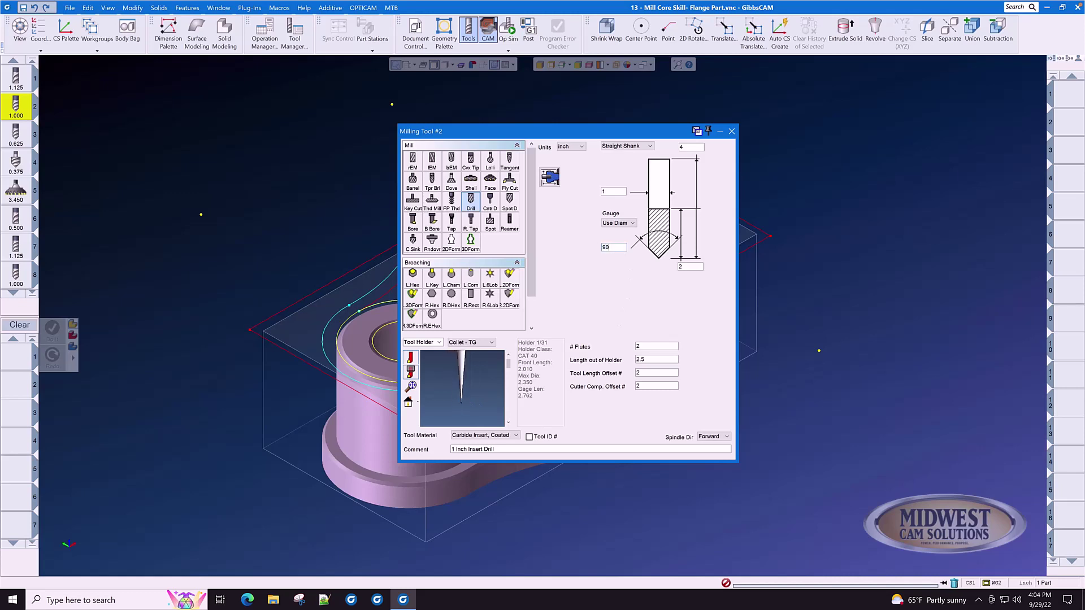
pyautogui.press('Return')
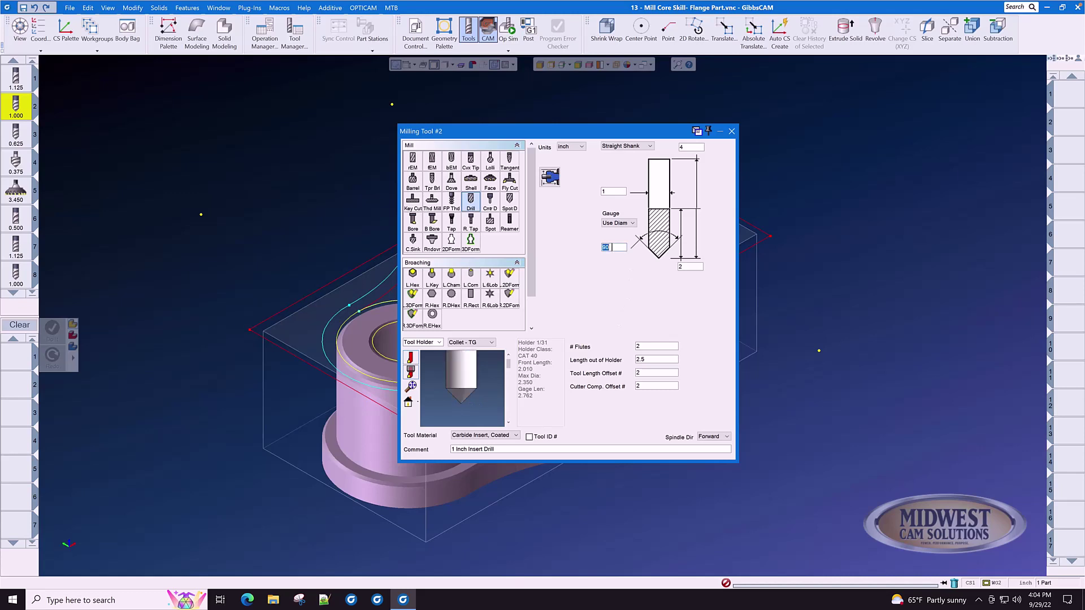
pyautogui.write('180')
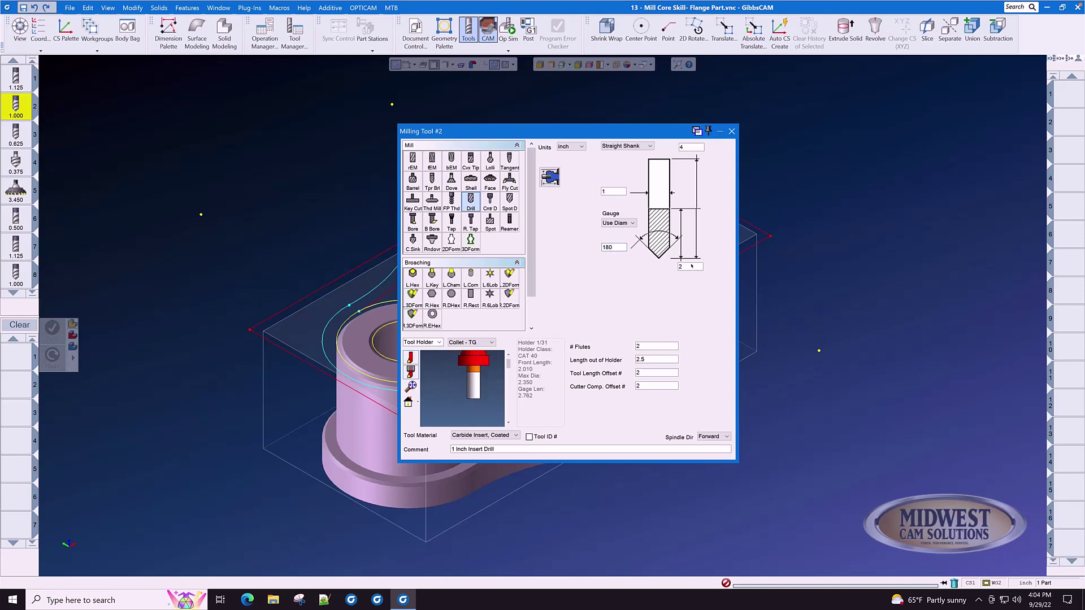
pyautogui.doubleClick(698, 148)
pyautogui.doubleClick(643, 349)
# Zoom and rotate tool 2's holder preview, then reset it to the front view
pyautogui.click(411, 386)
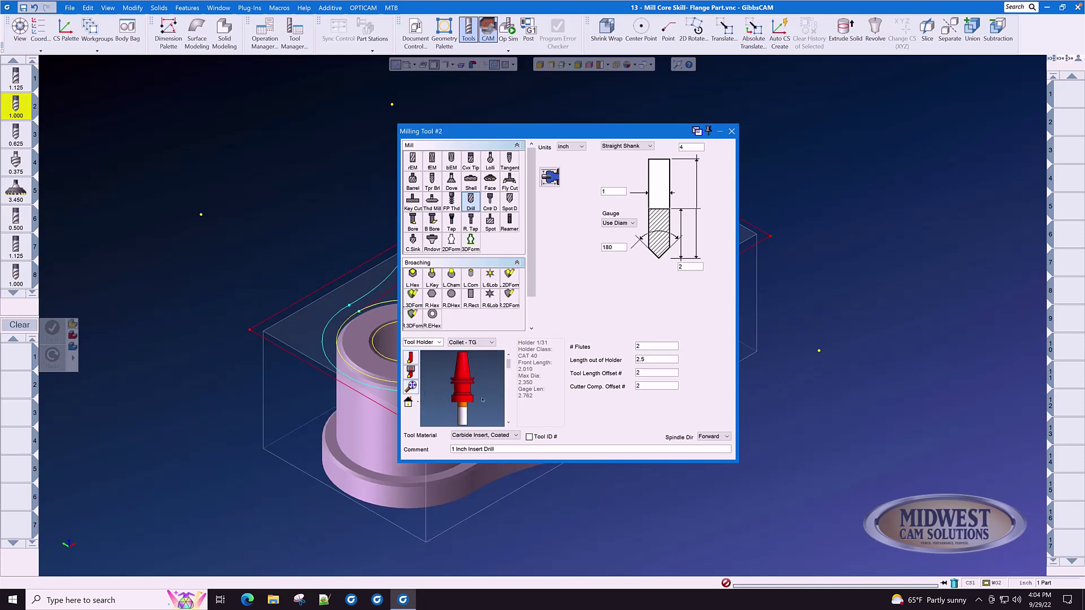
pyautogui.moveTo(456, 398); pyautogui.dragTo(461, 406)
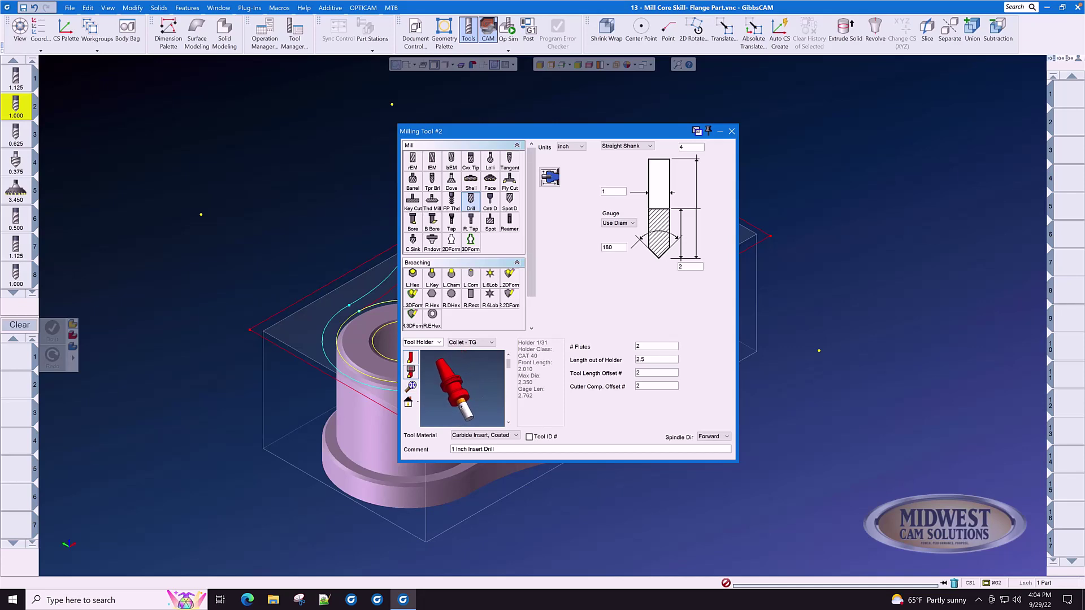
pyautogui.moveTo(461, 406); pyautogui.dragTo(474, 405)
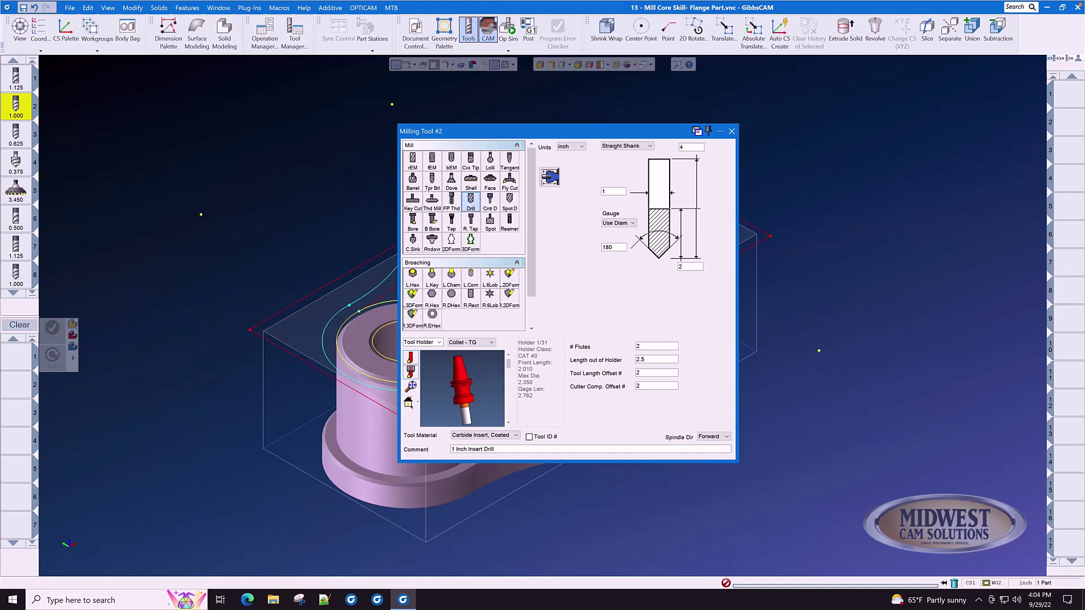
pyautogui.click(408, 402)
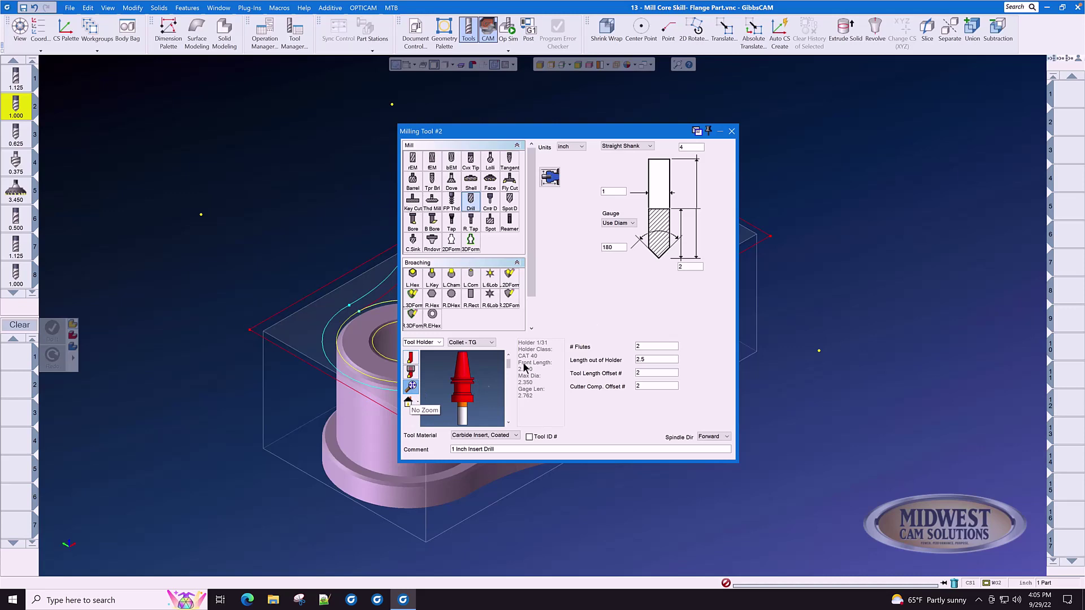
# Close tool 2 and open tool 3, checking its 0.625 diameter
pyautogui.click(731, 131)
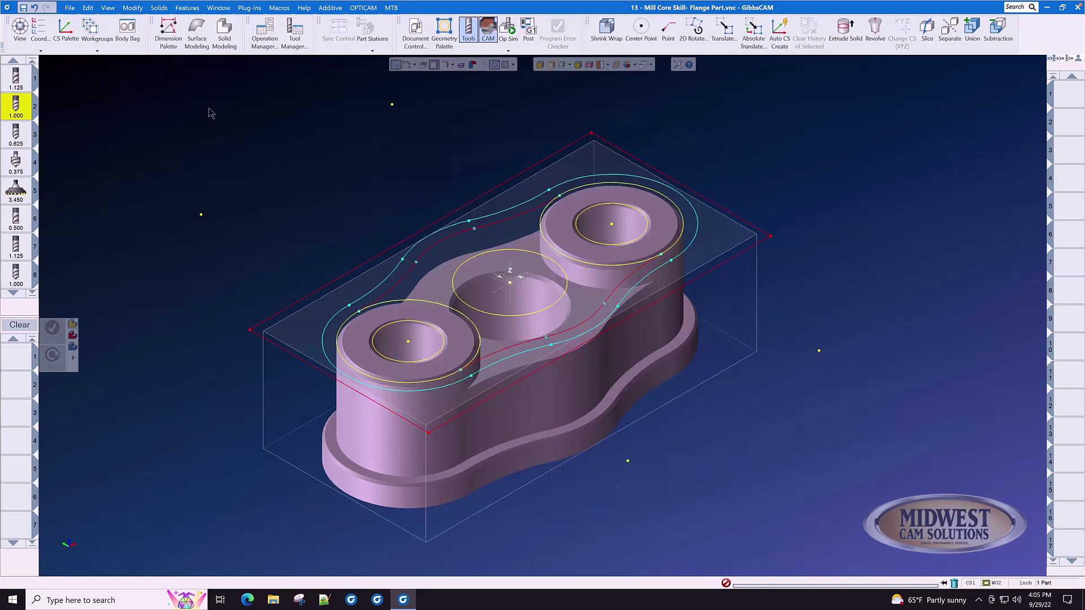
pyautogui.click(19, 136)
pyautogui.doubleClick(19, 135)
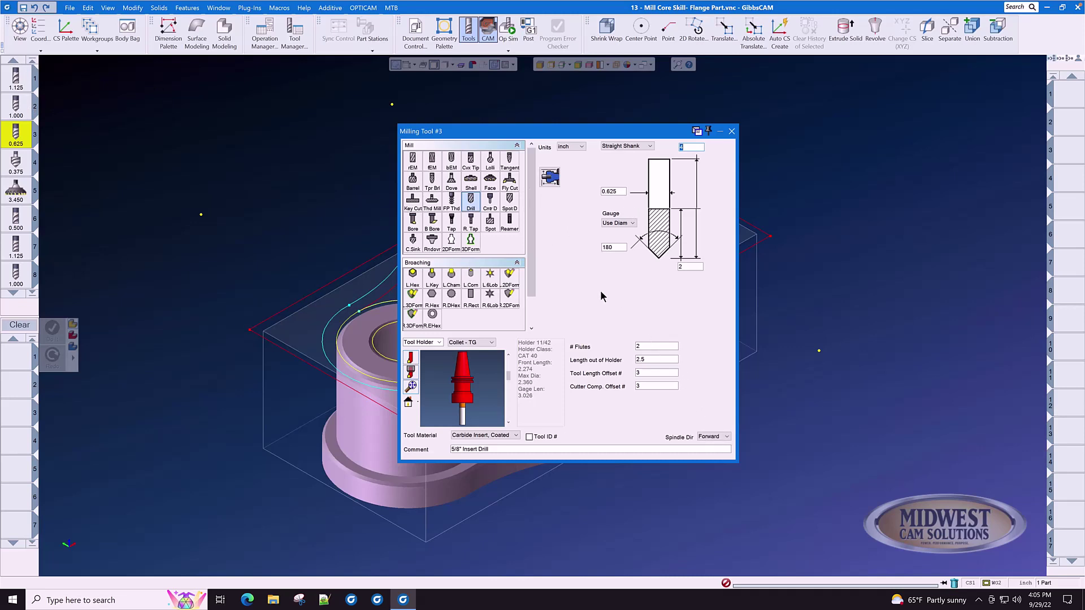
pyautogui.doubleClick(618, 191)
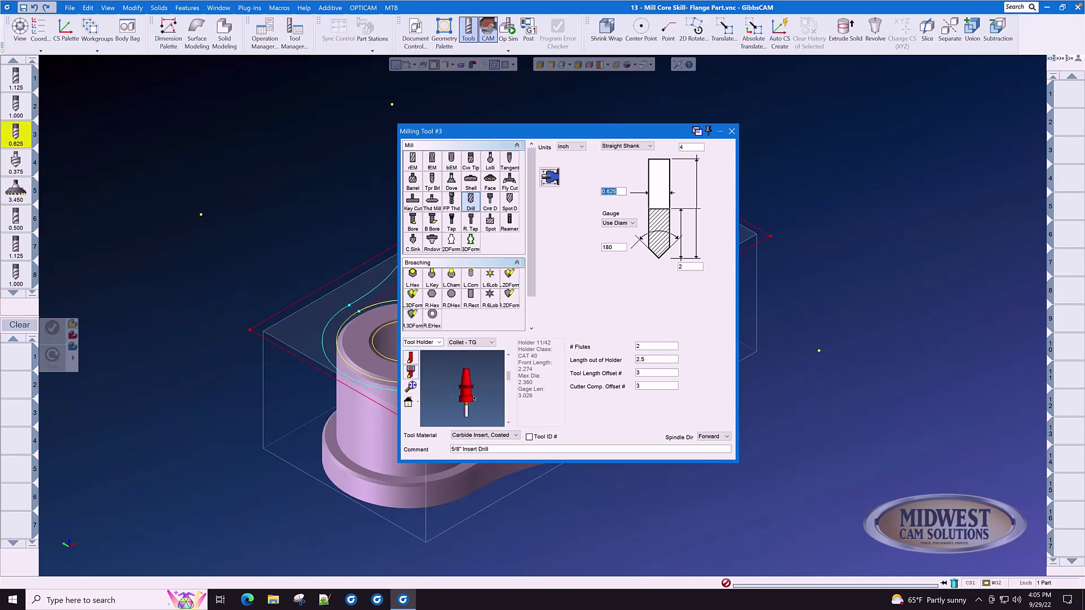
# Set tool 3's material to Carbide Insert, Coated and close its definition
pyautogui.scroll(-3, 468, 416)
pyautogui.scroll(-2, 468, 417)
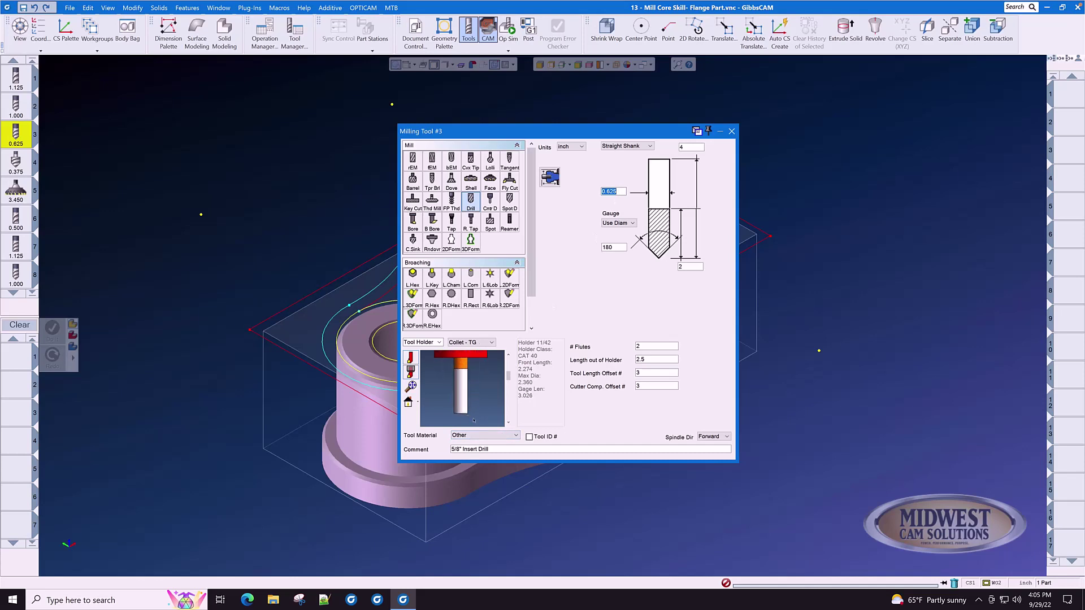
pyautogui.click(516, 436)
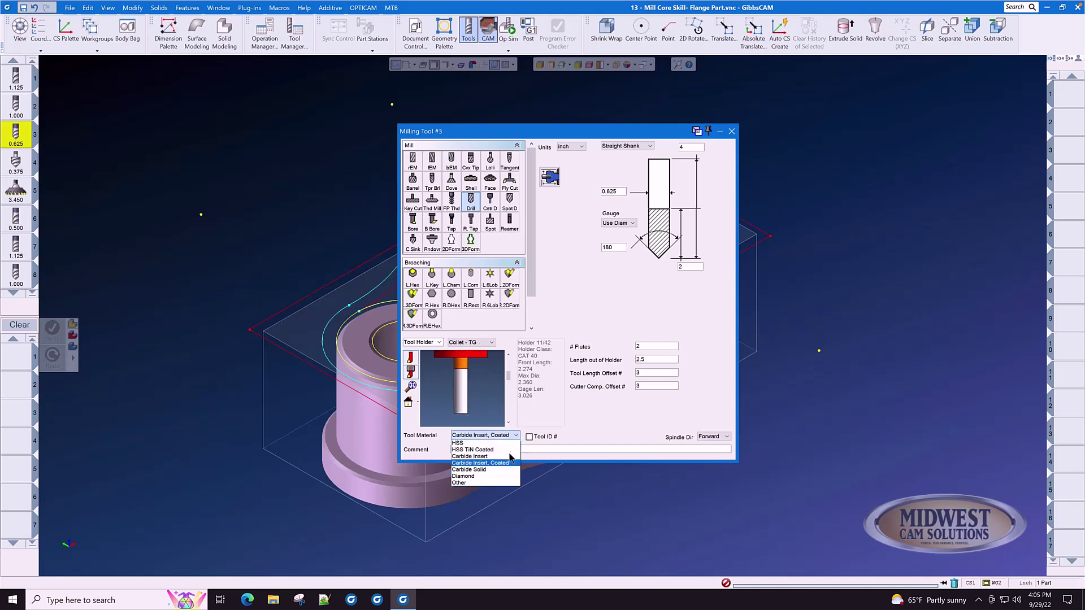
pyautogui.click(507, 464)
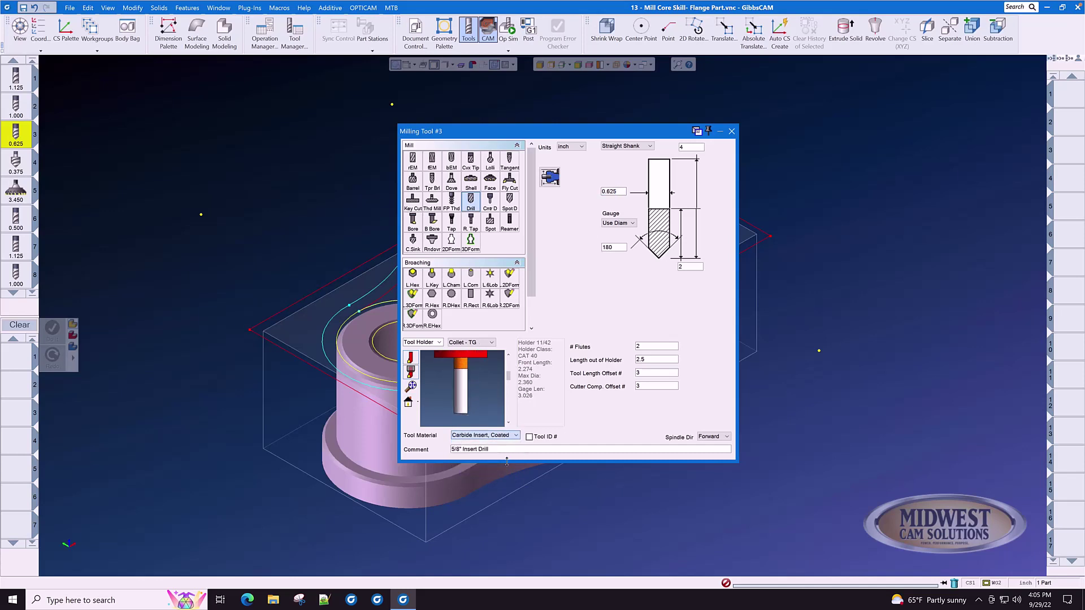
pyautogui.click(731, 132)
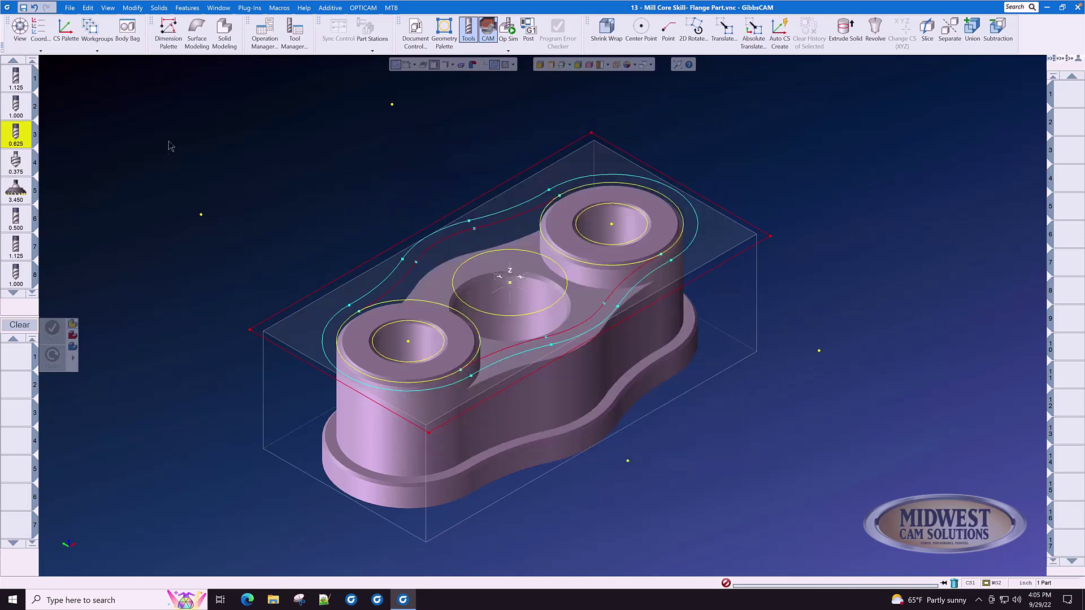
# Open tool 4, the 0.375 countersink, review its dimension fields and holder preview, then close it
pyautogui.doubleClick(16, 164)
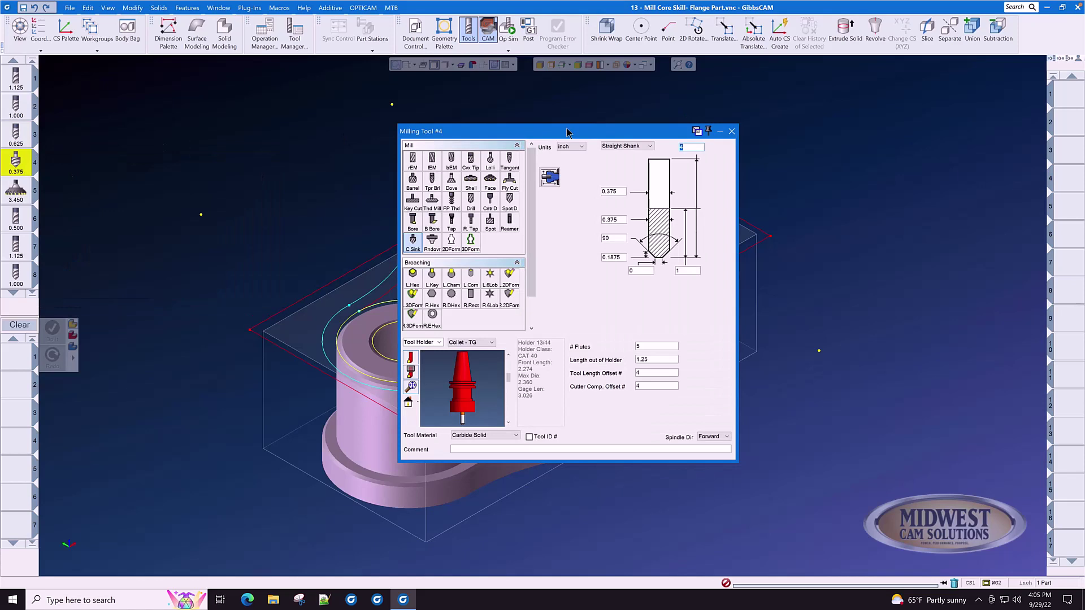
pyautogui.moveTo(576, 133); pyautogui.dragTo(604, 130)
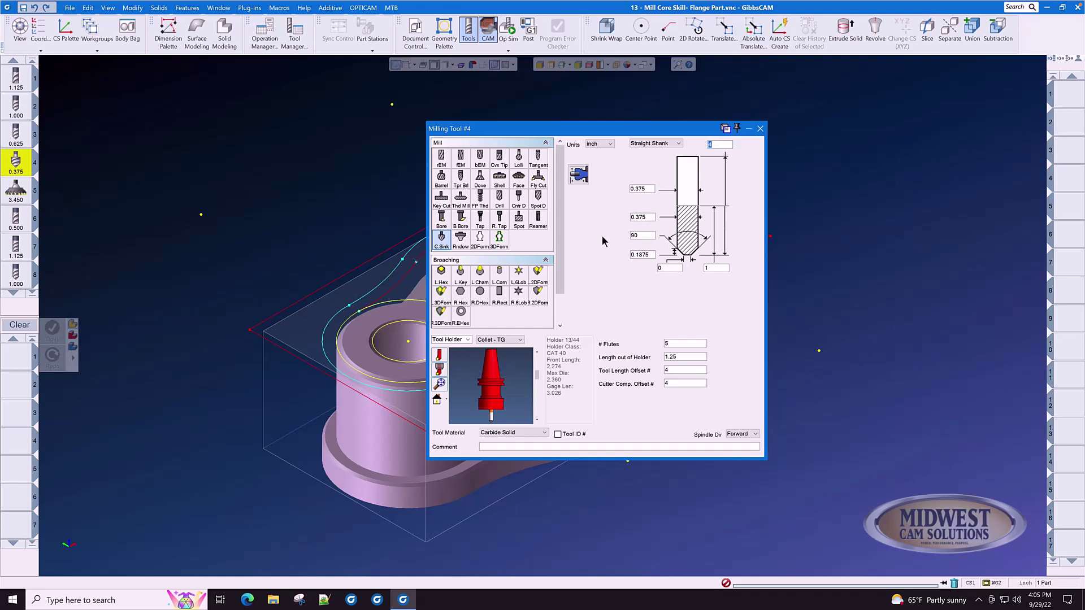
pyautogui.press('Tab')
pyautogui.press('Tab')
pyautogui.press('Tab')
pyautogui.doubleClick(649, 217)
pyautogui.doubleClick(671, 268)
pyautogui.moveTo(491, 420); pyautogui.dragTo(500, 407)
pyautogui.scroll(5, 500, 407)
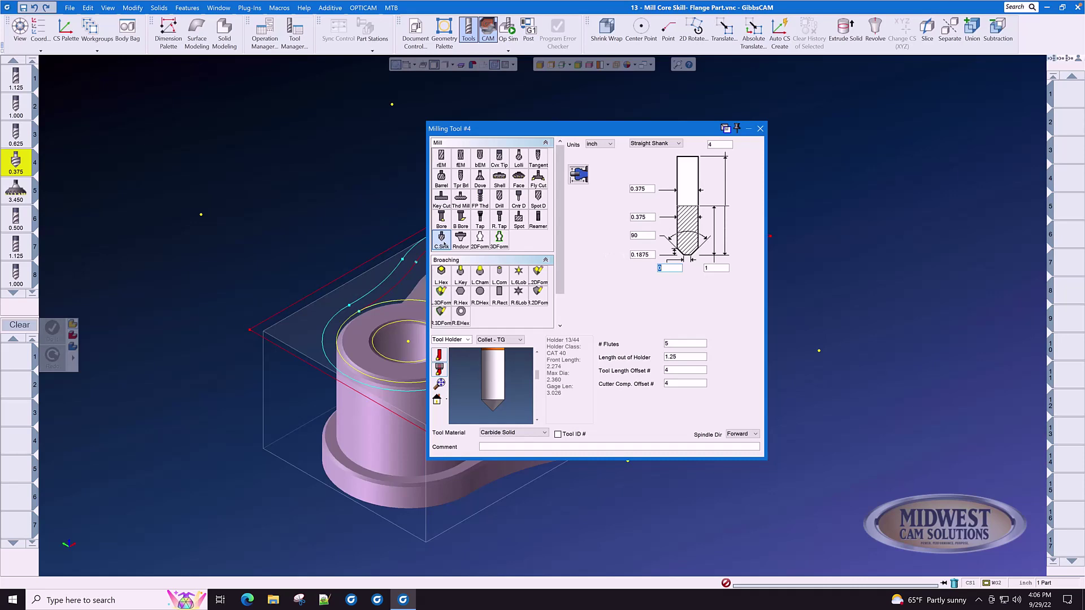
pyautogui.click(761, 129)
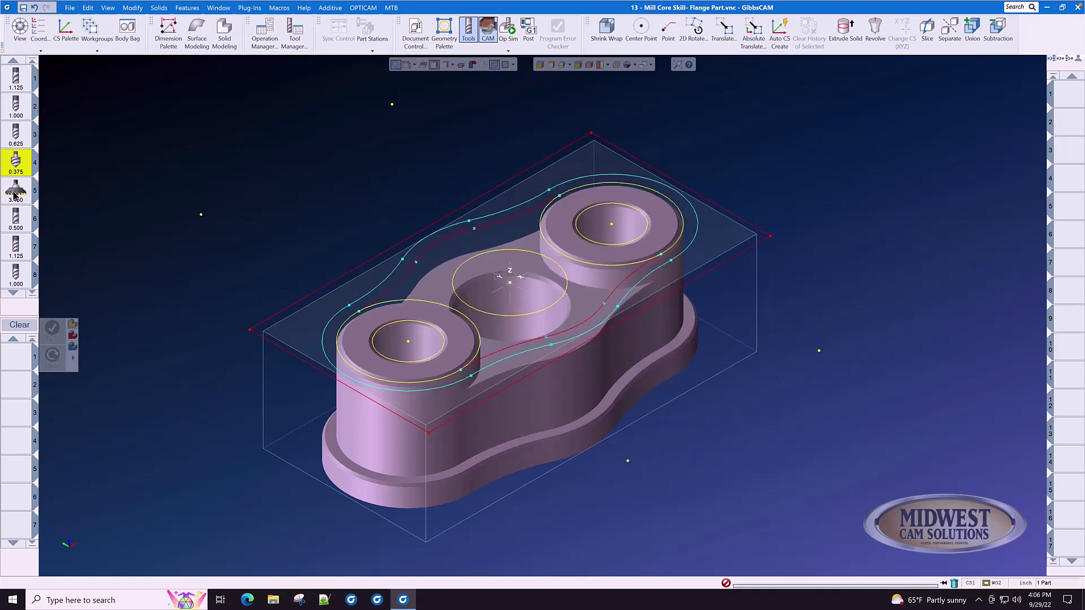
# Open tool 5, the 3.450 face mill, and enter the comment 'Sandvik 345 Face Mill'
pyautogui.doubleClick(15, 192)
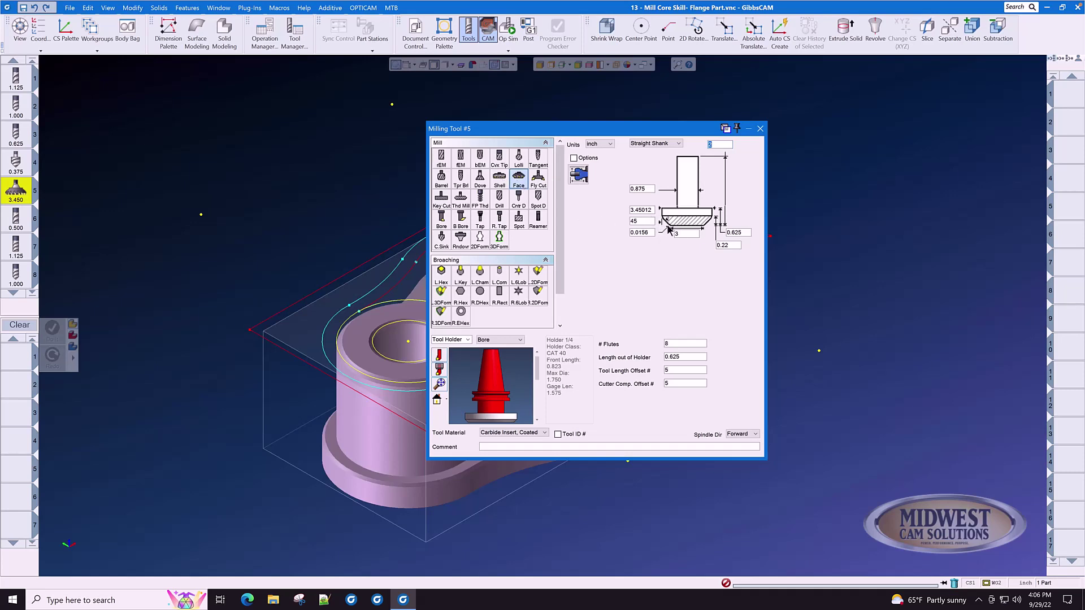
pyautogui.moveTo(514, 384); pyautogui.dragTo(506, 409)
pyautogui.scroll(3, 505, 408)
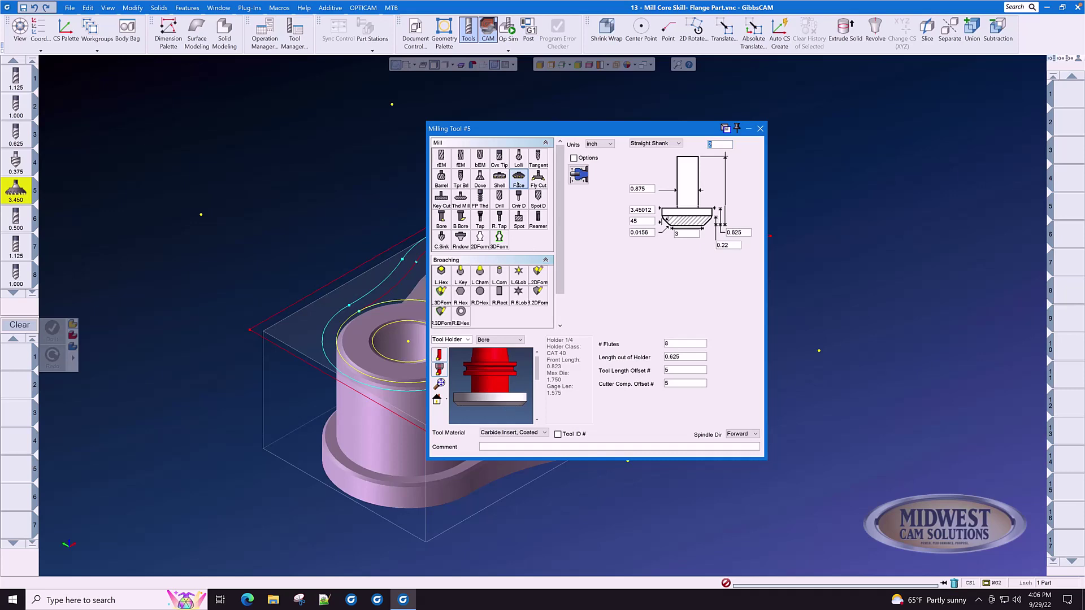
pyautogui.click(687, 235)
pyautogui.click(505, 447)
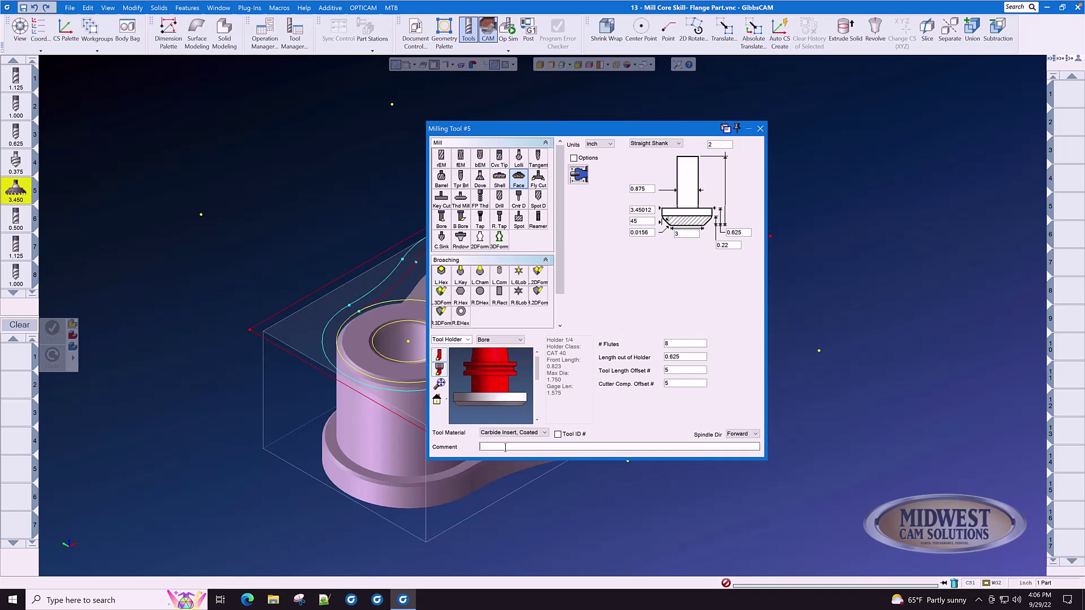
pyautogui.write('Sandvik 345 Face Mill')
# Check the face mill's 0.875, 3 width, 0.0156, 45° angle and 3.45012 diameter values
pyautogui.click(637, 189)
pyautogui.doubleClick(689, 234)
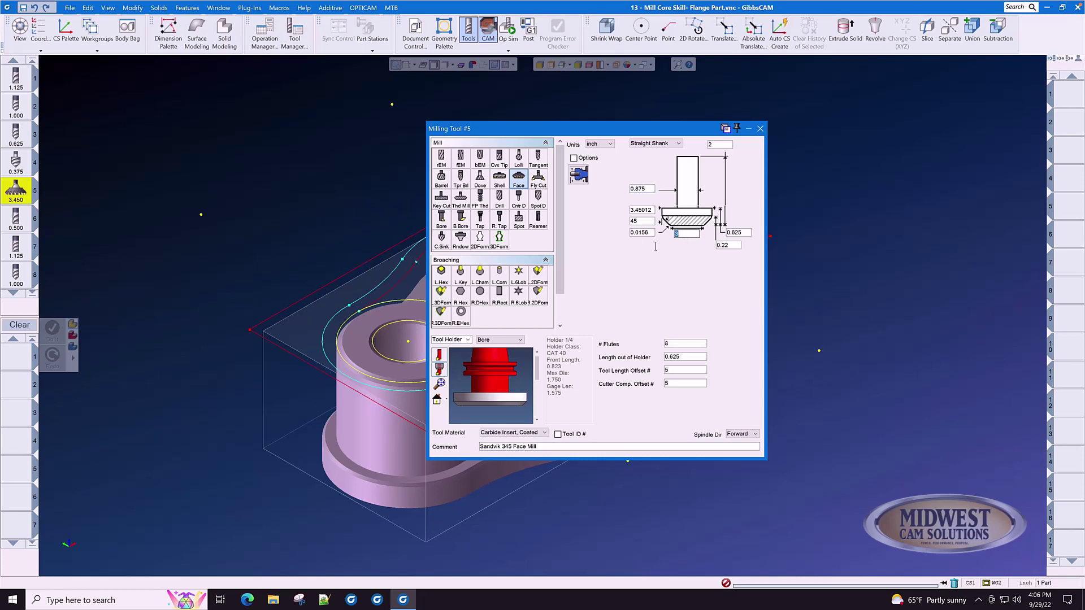
pyautogui.click(505, 398)
pyautogui.scroll(5, 505, 398)
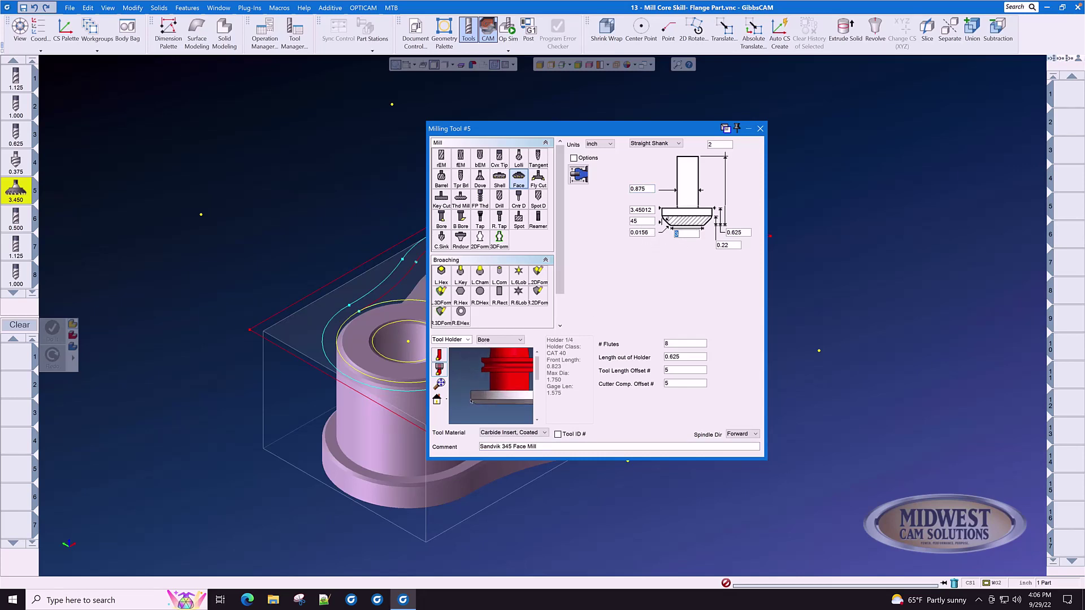
pyautogui.doubleClick(651, 234)
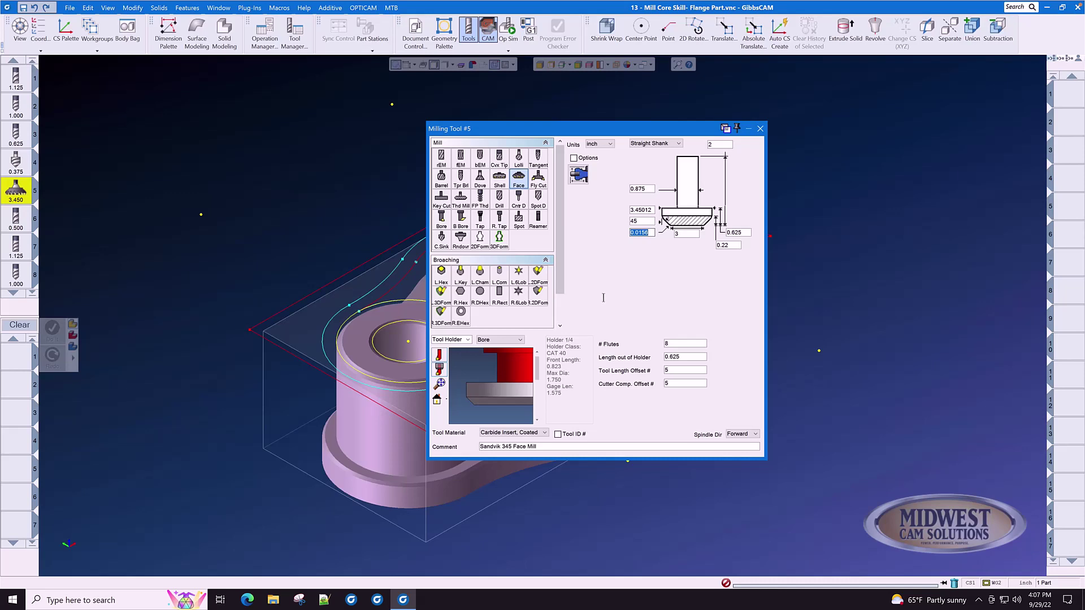
pyautogui.click(649, 222)
pyautogui.click(652, 209)
pyautogui.click(687, 234)
pyautogui.click(648, 210)
# Check the 0.875, 0.22 and 0.625 values and flute count, then close tool 5
pyautogui.click(646, 190)
pyautogui.click(736, 246)
pyautogui.scroll(3, 483, 408)
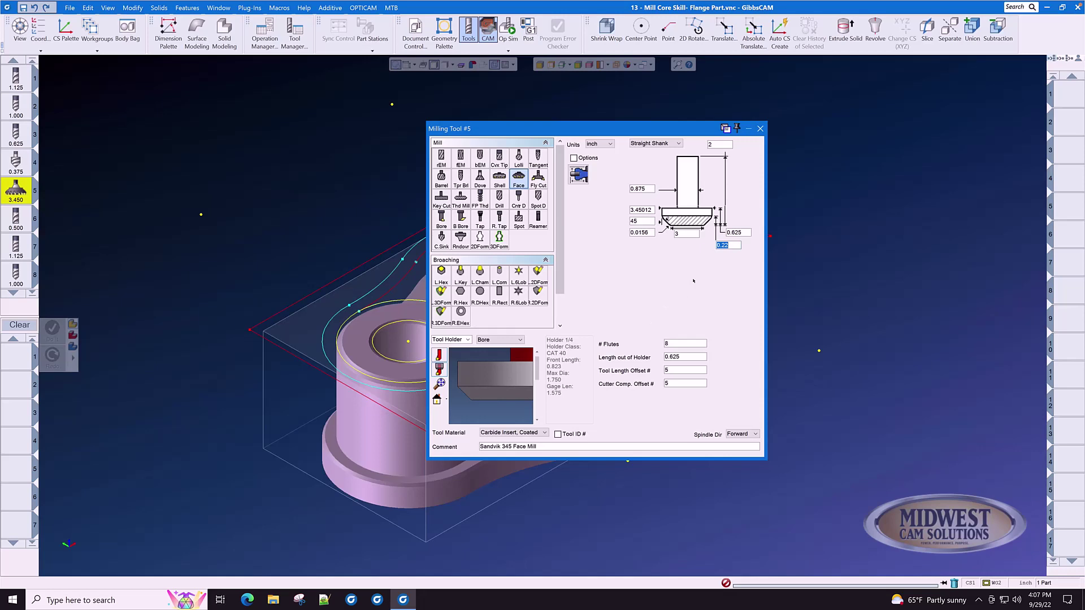
pyautogui.click(746, 235)
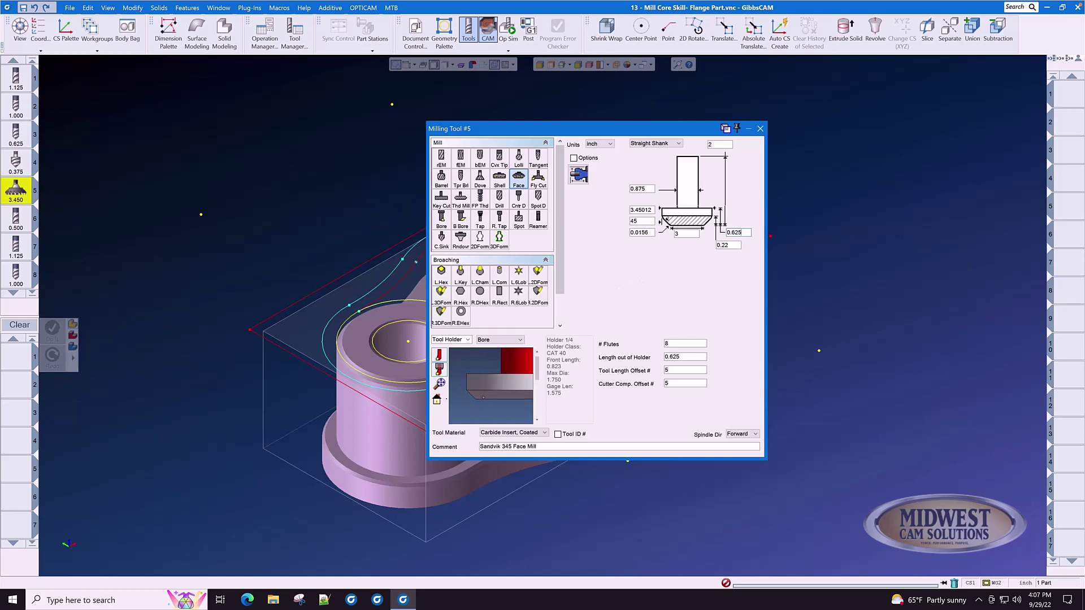
pyautogui.click(673, 344)
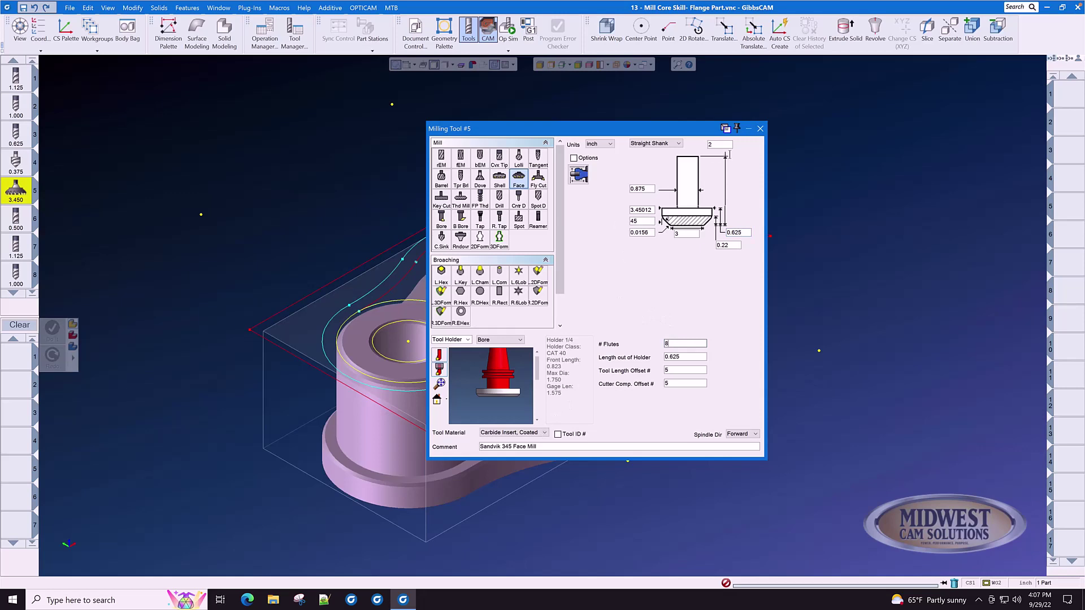
pyautogui.click(760, 129)
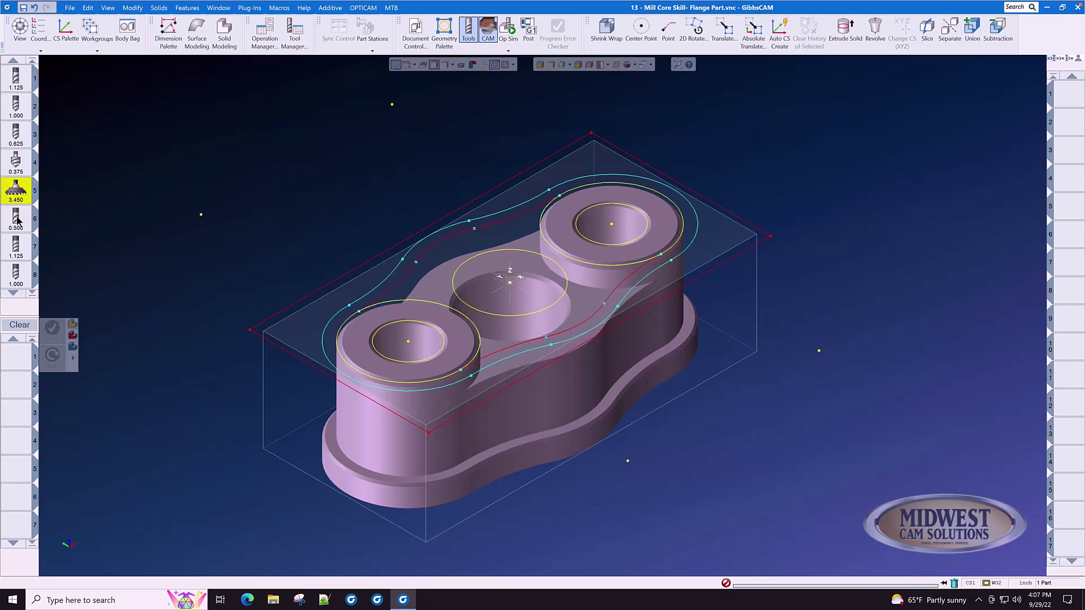
# Open tool 6, the 1/2" HSM End Mill, check its 6 flutes, then close it
pyautogui.doubleClick(17, 220)
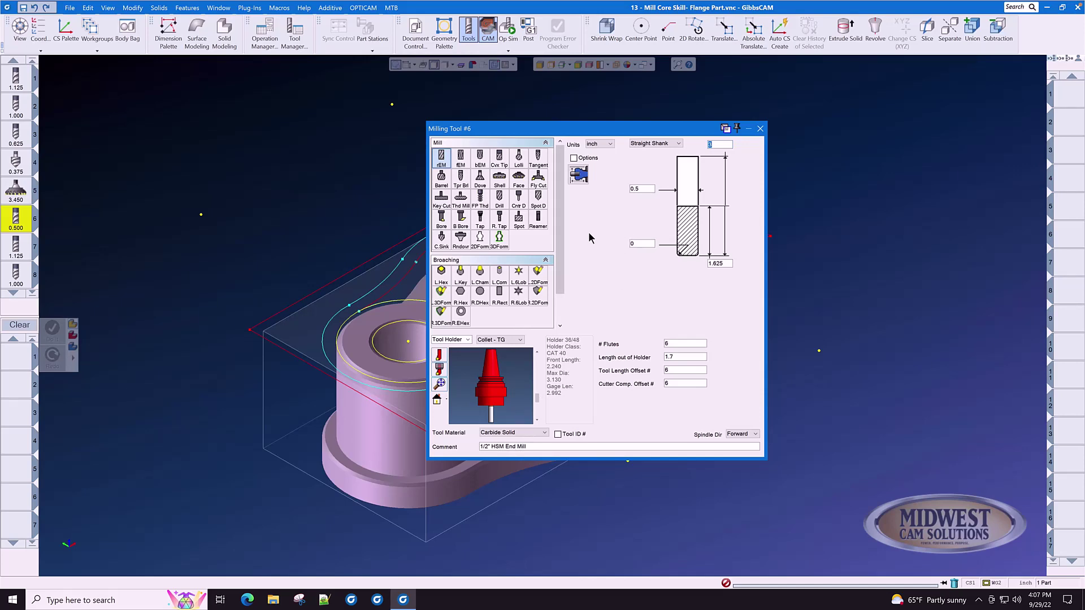
pyautogui.click(441, 160)
pyautogui.doubleClick(683, 343)
pyautogui.click(760, 129)
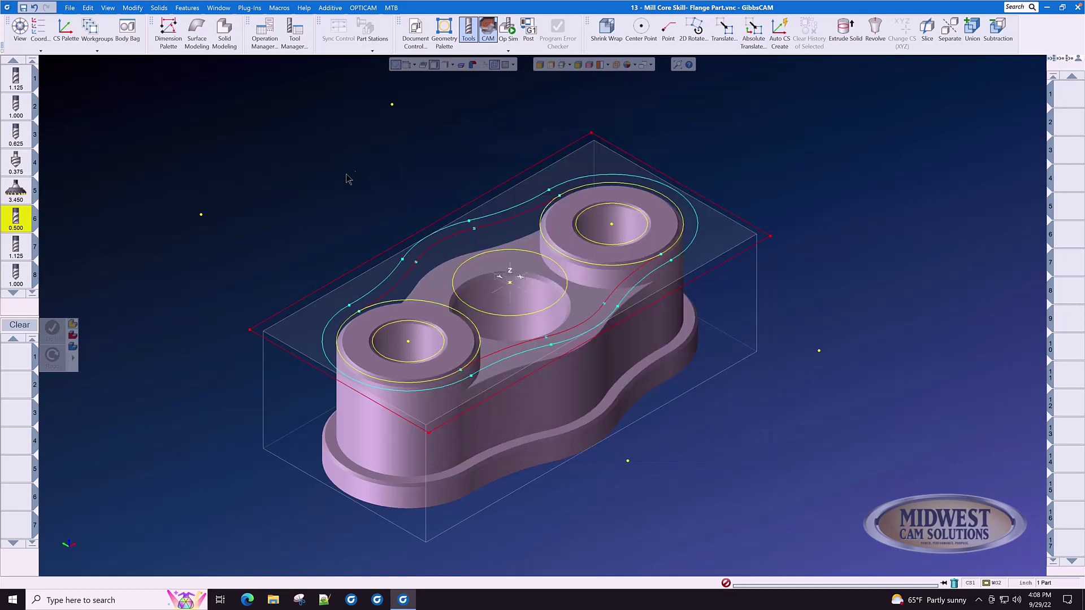
# Inspect tool 7's settings, then drag tool 7 off the tool list
pyautogui.scroll(-2, 24, 213)
pyautogui.moveTo(24, 214)
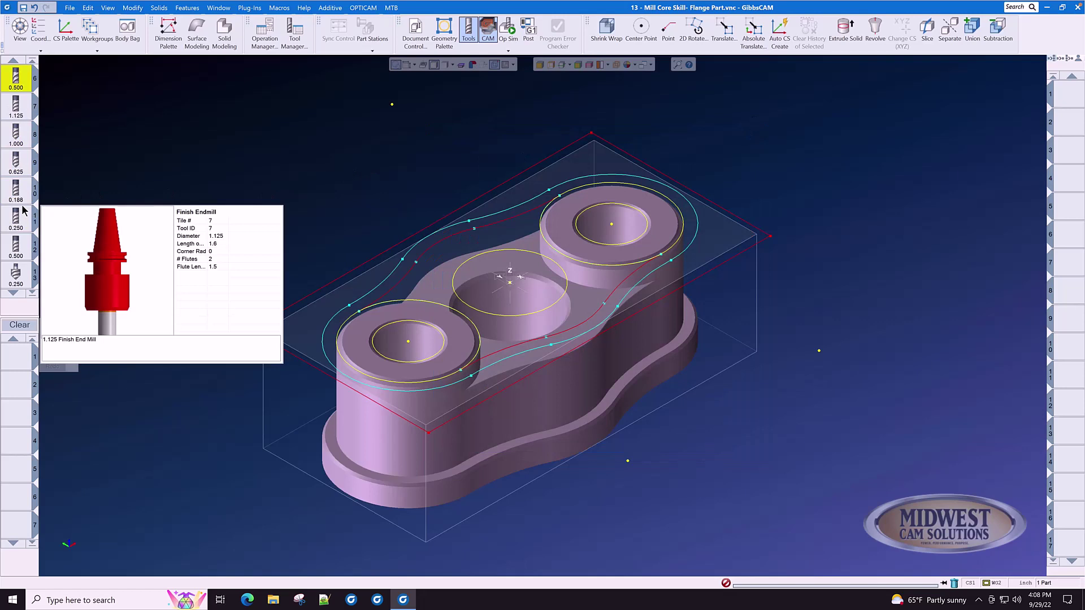
pyautogui.doubleClick(16, 110)
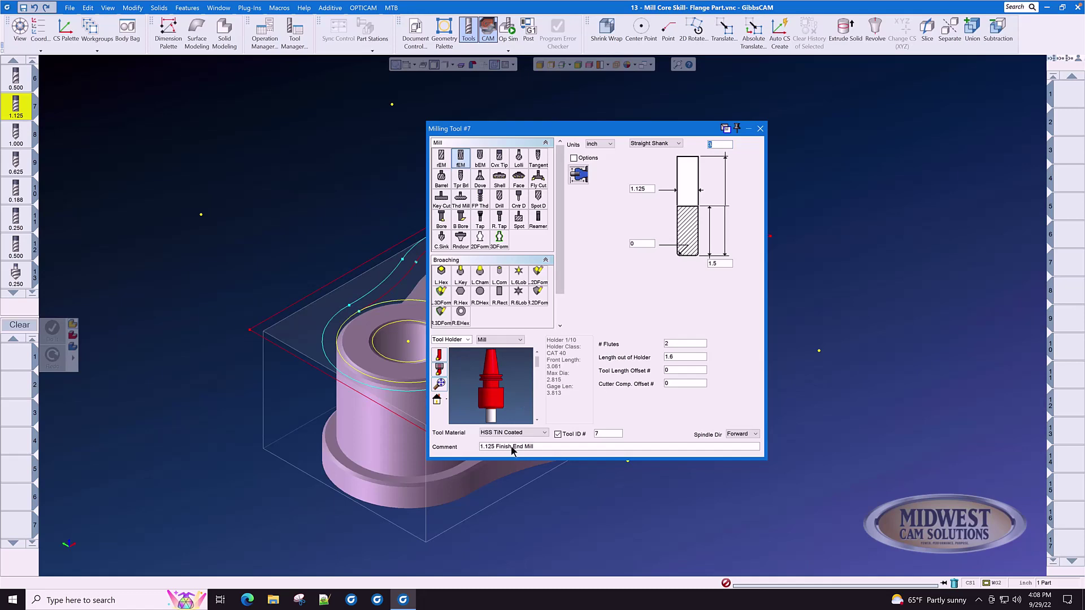
pyautogui.click(760, 129)
pyautogui.moveTo(24, 112); pyautogui.dragTo(954, 583)
# Create a new finish end mill in empty slot 7 commented '1.125 Finish End Mill'
pyautogui.scroll(5, 16, 156)
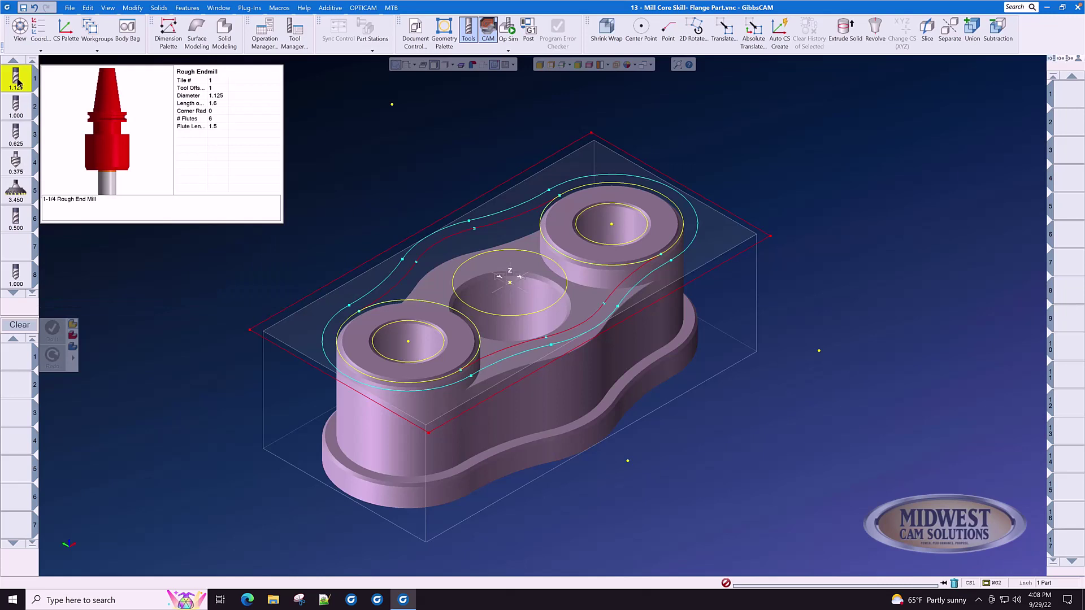
pyautogui.doubleClick(18, 82)
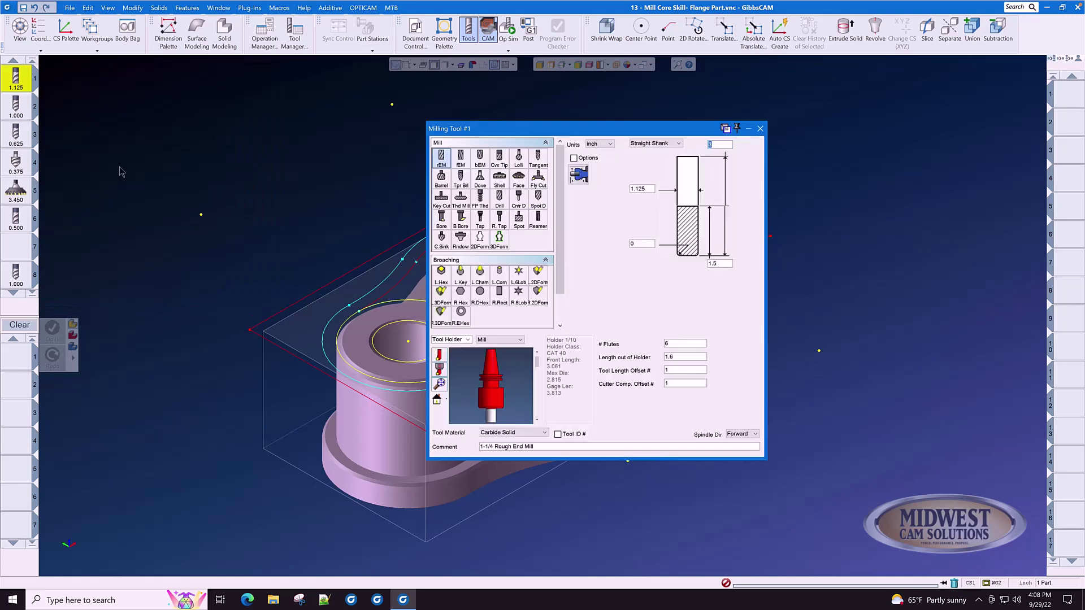
pyautogui.click(760, 128)
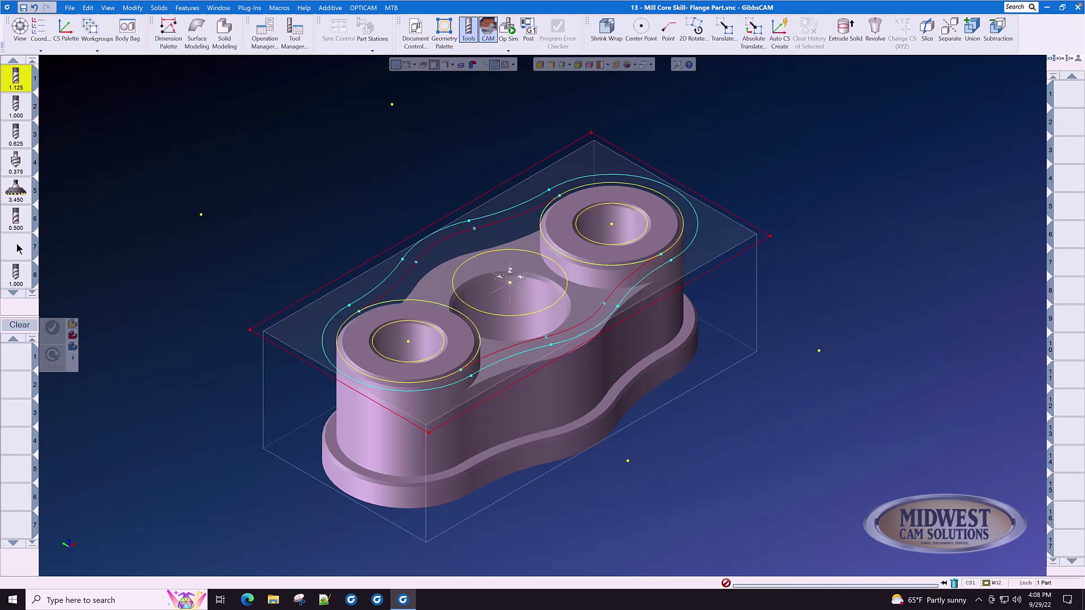
pyautogui.doubleClick(17, 248)
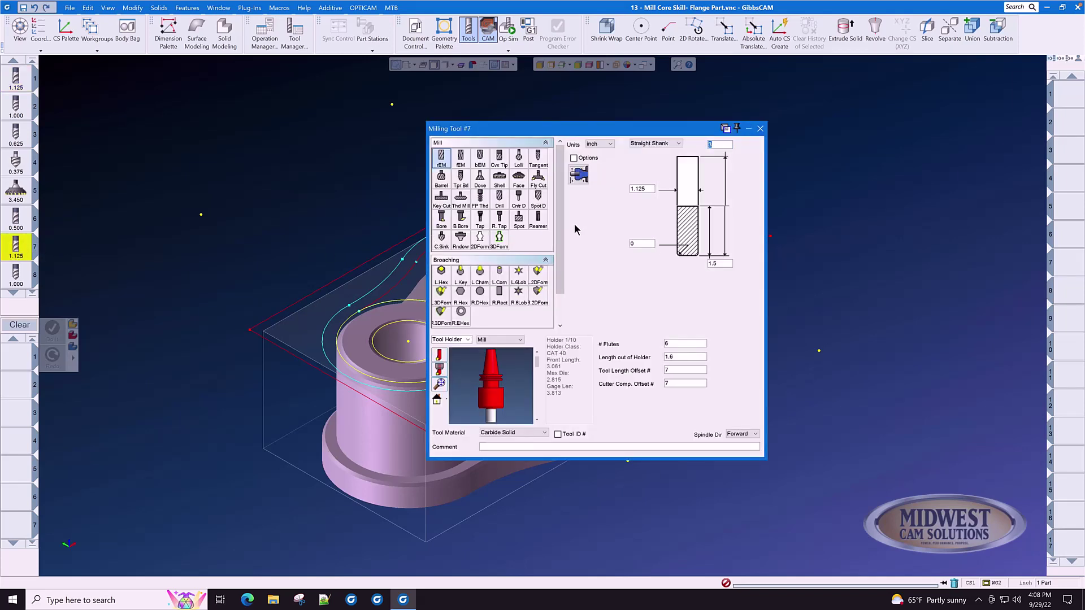
pyautogui.click(458, 160)
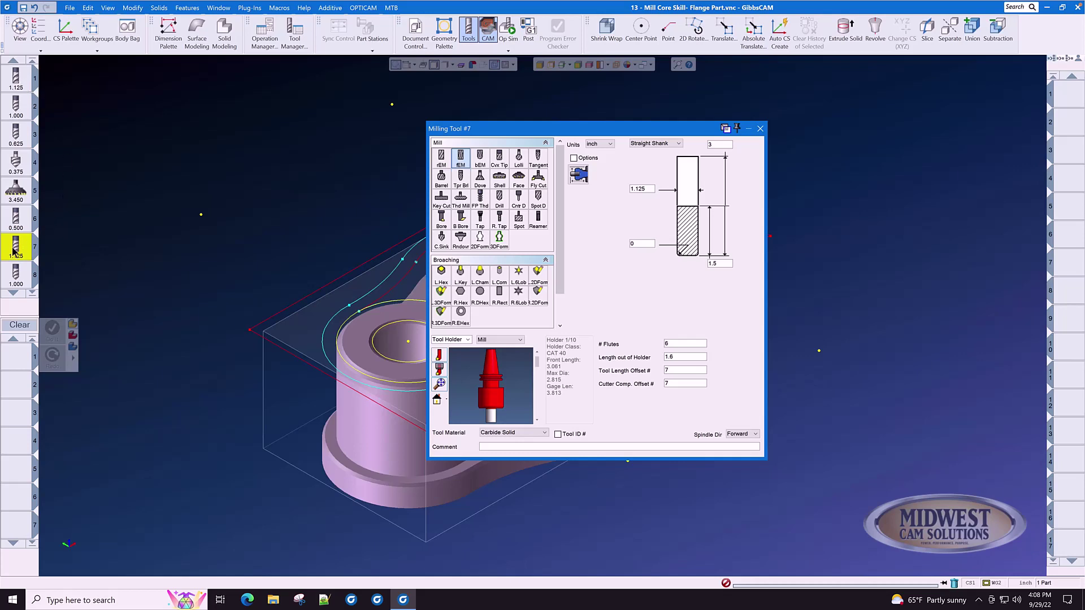
pyautogui.click(497, 446)
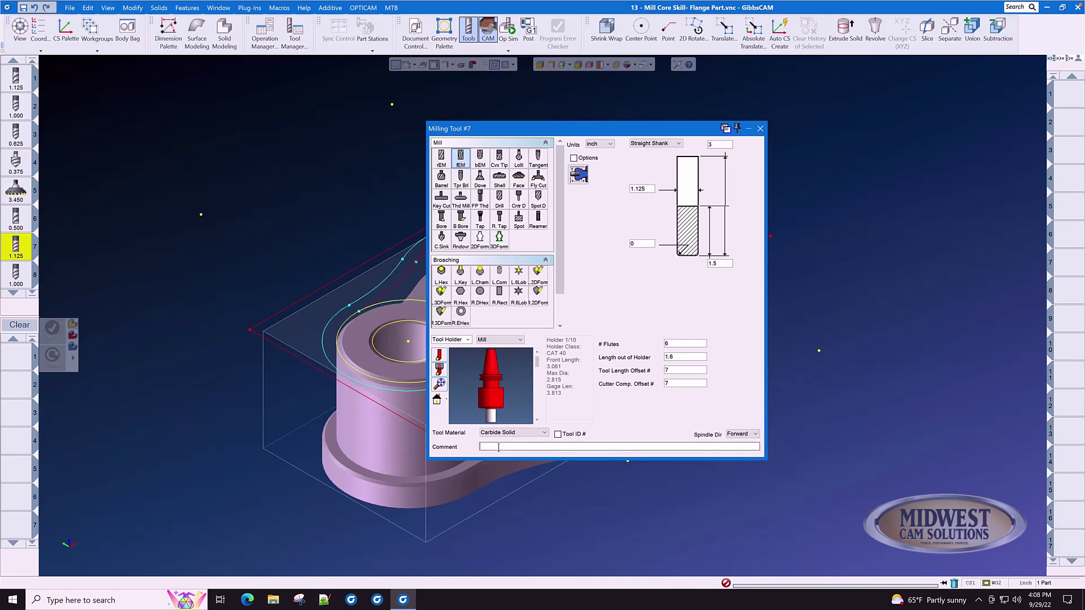
pyautogui.write('1.125 Finish End Mill')
pyautogui.press('Return')
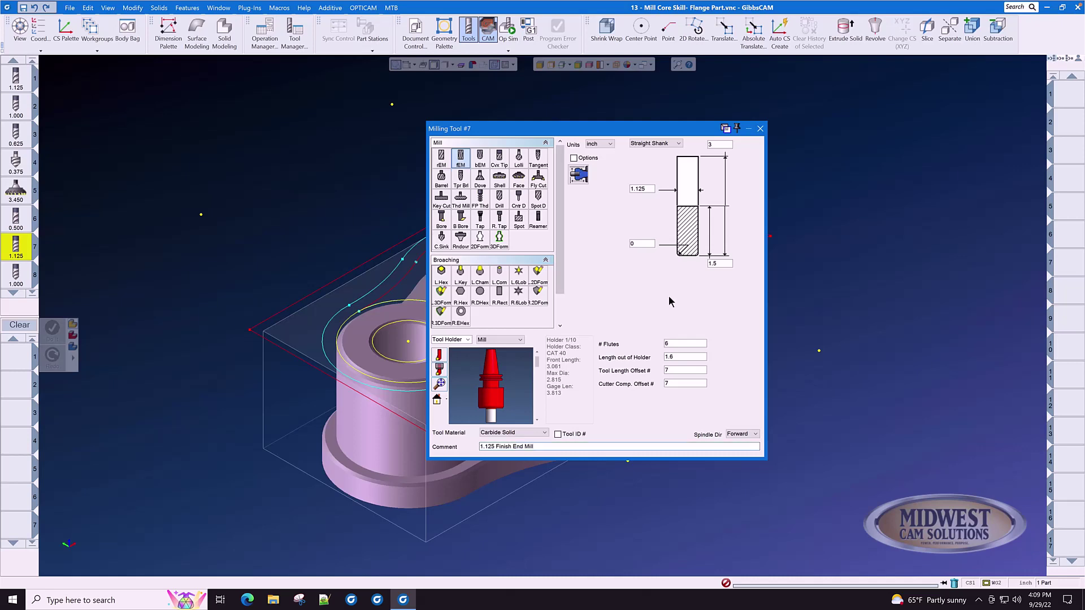
pyautogui.click(761, 129)
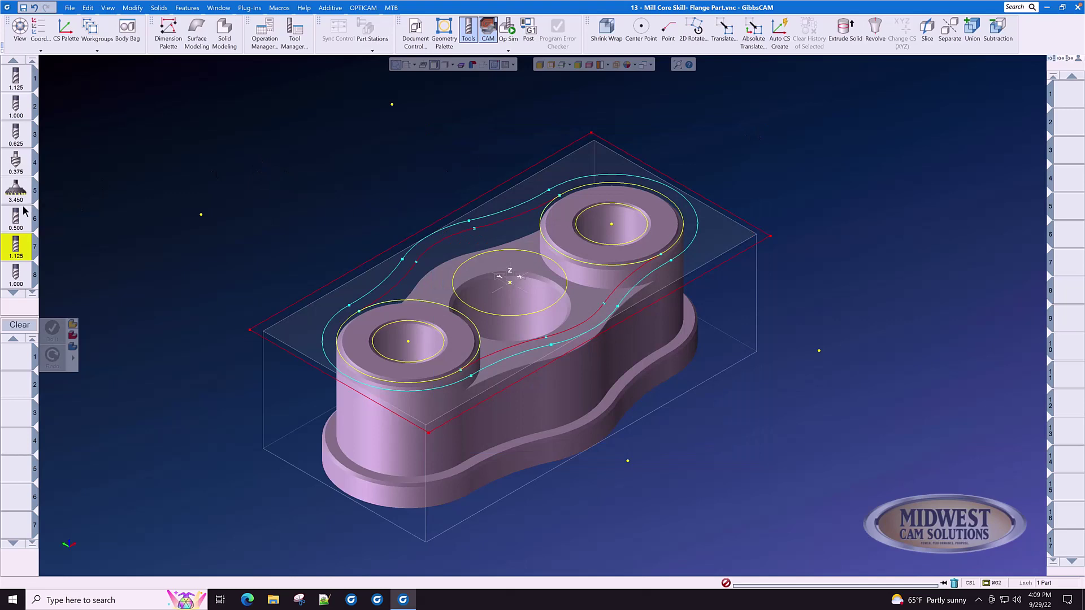
pyautogui.scroll(-4, 23, 212)
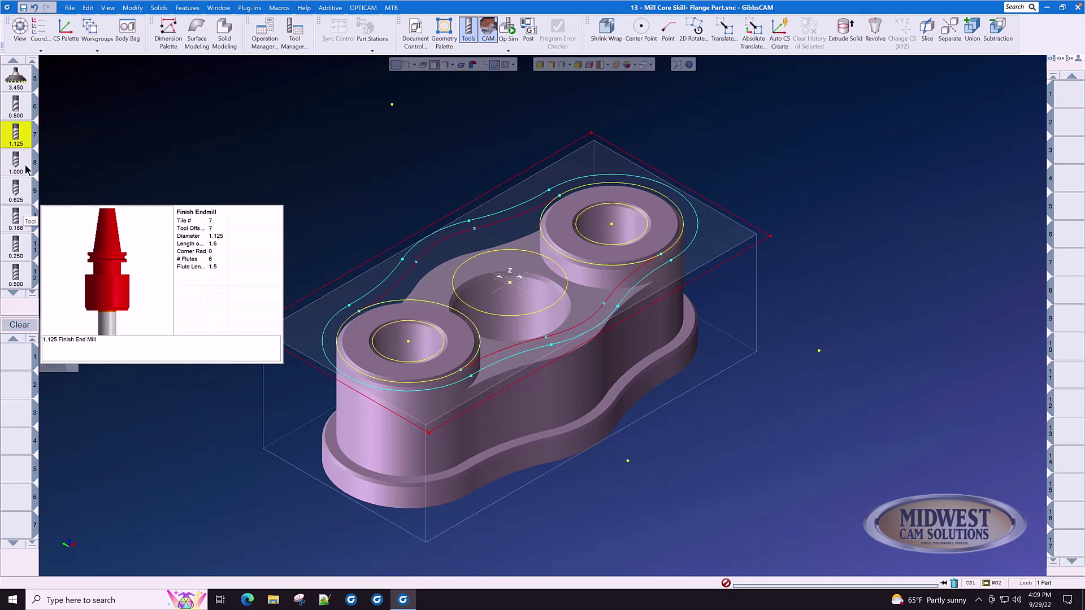
pyautogui.scroll(-1, 27, 169)
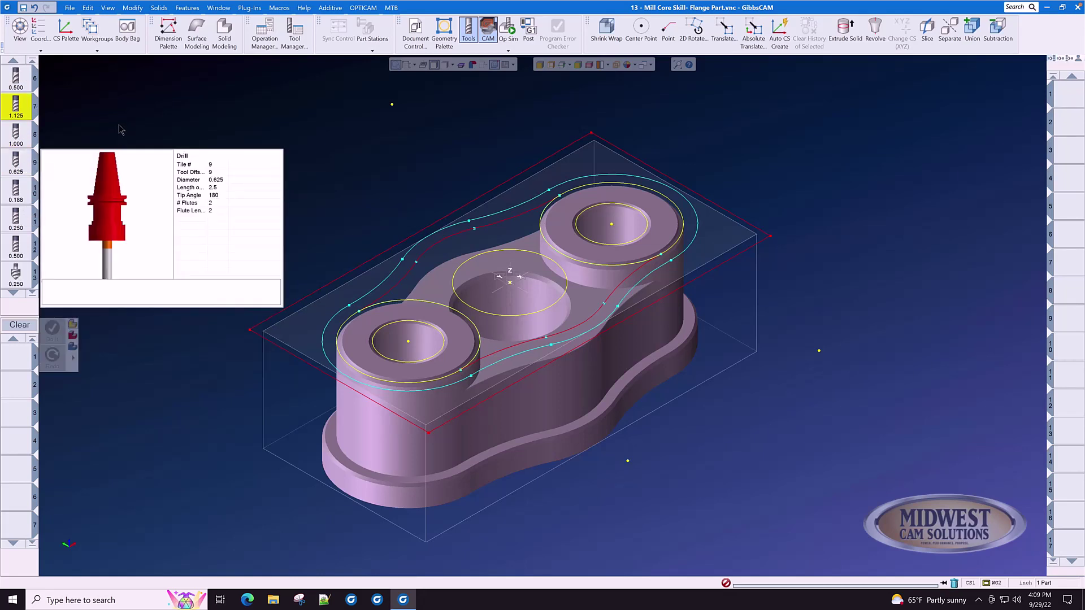
pyautogui.doubleClick(16, 139)
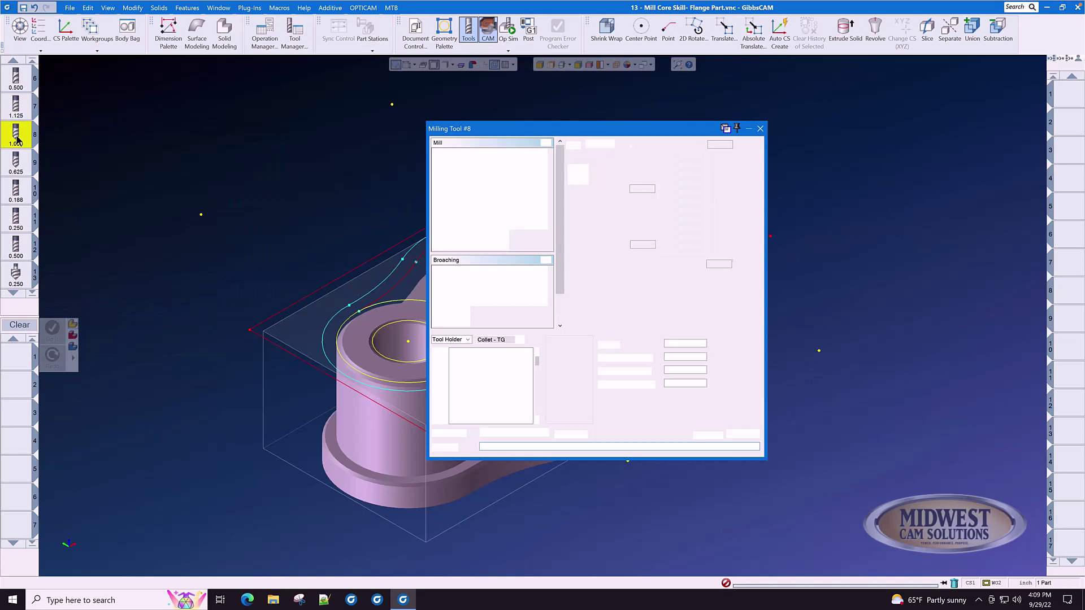
pyautogui.doubleClick(637, 245)
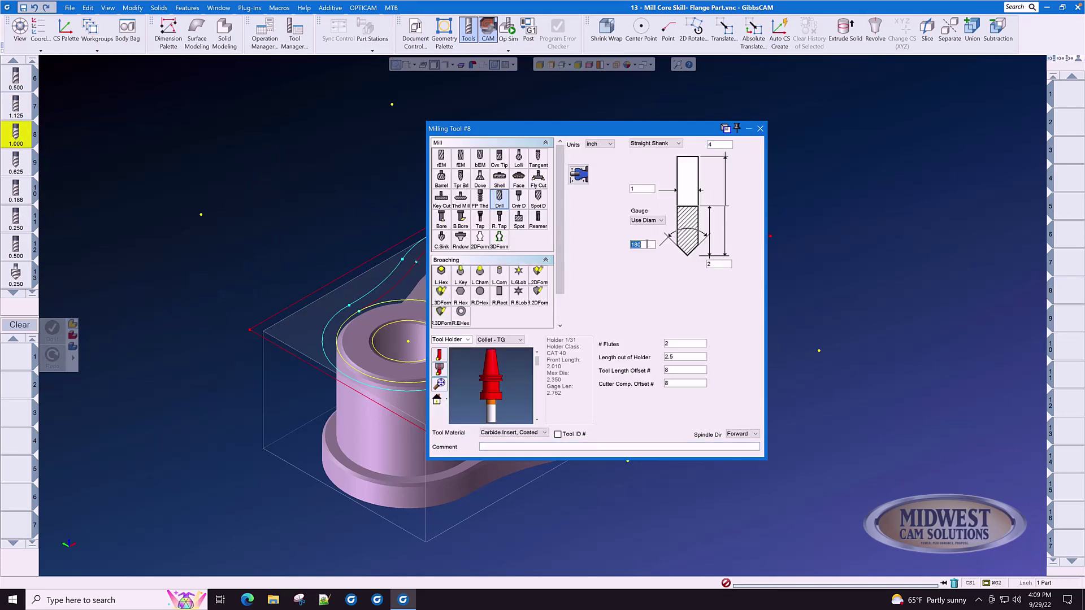
pyautogui.doubleClick(686, 344)
pyautogui.click(760, 129)
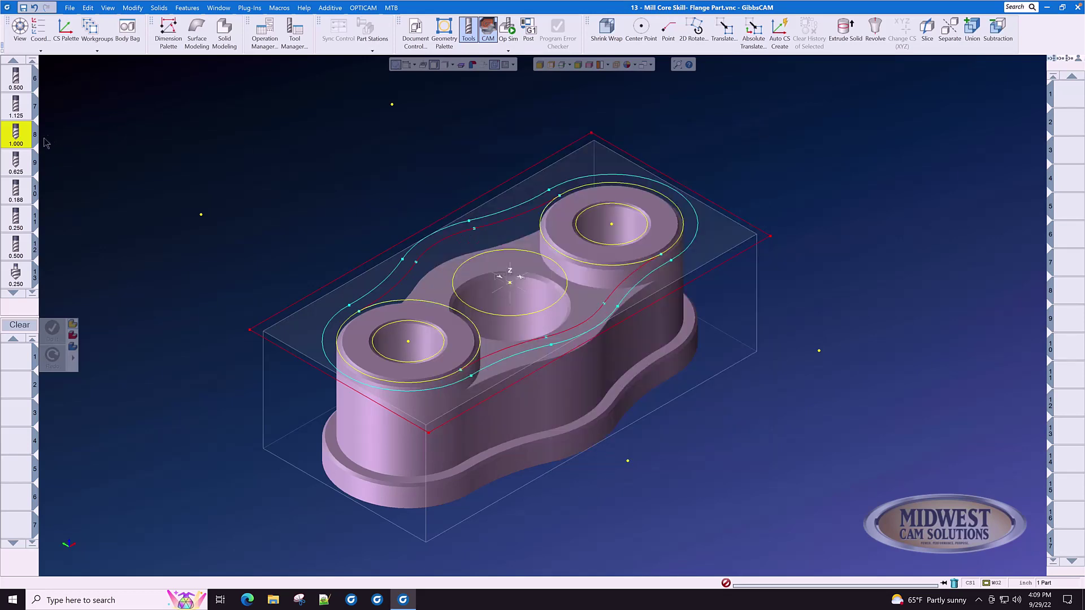
# Comment tool 9, the 0.625 insert drill, as '5/8" Insert Drill - P/n 123456'
pyautogui.doubleClick(21, 168)
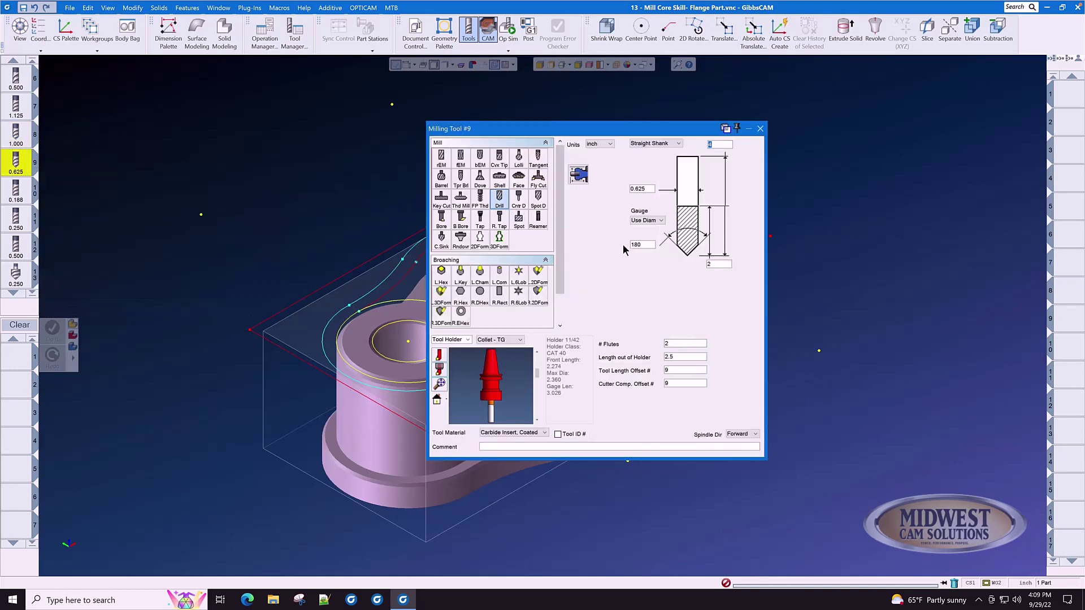
pyautogui.click(510, 447)
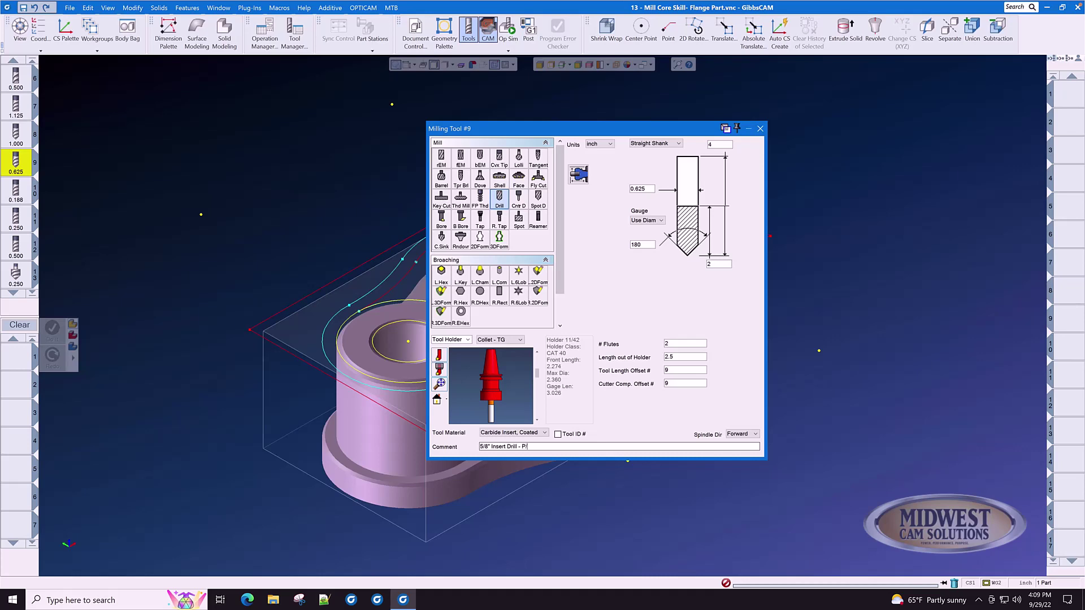
pyautogui.write('123456')
# Give tool 10, the 0.1875 end mill, 4 flutes and Carbide Solid material
pyautogui.click(761, 130)
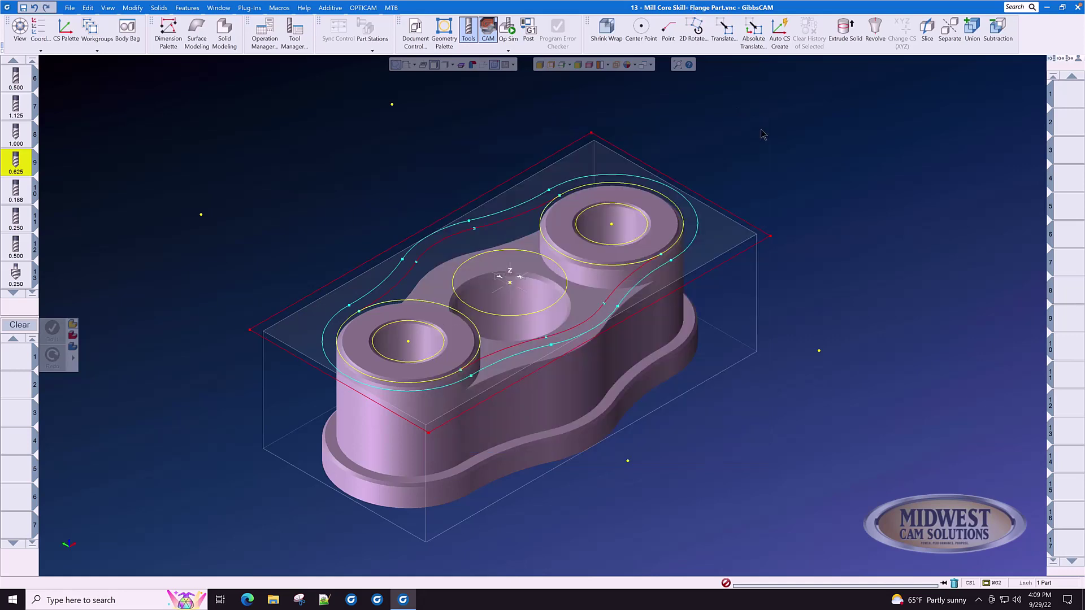
pyautogui.doubleClick(17, 192)
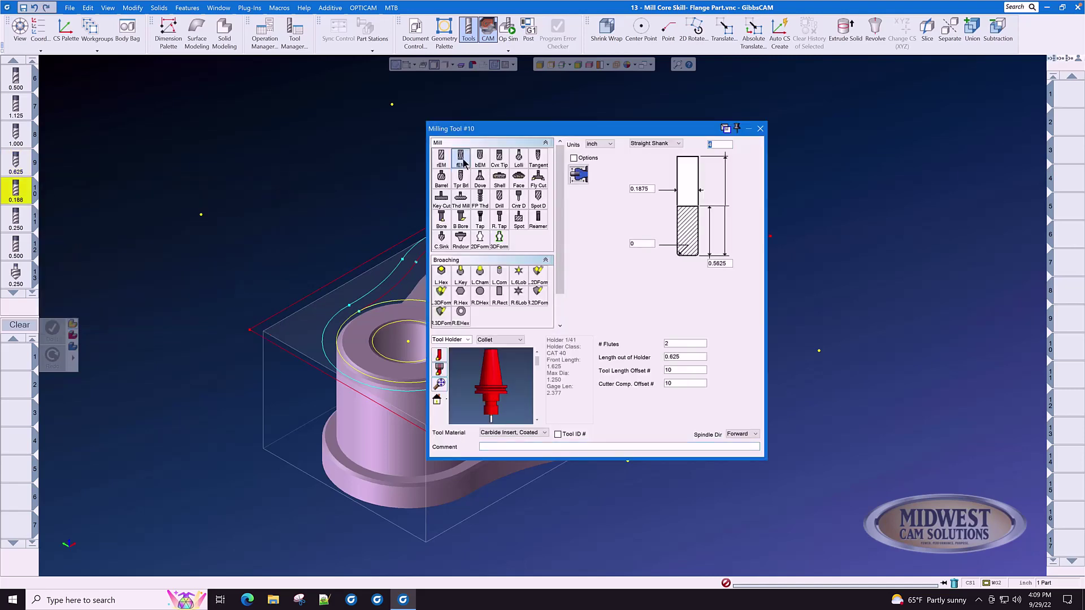
pyautogui.doubleClick(652, 189)
pyautogui.doubleClick(690, 345)
pyautogui.write('4')
pyautogui.click(540, 433)
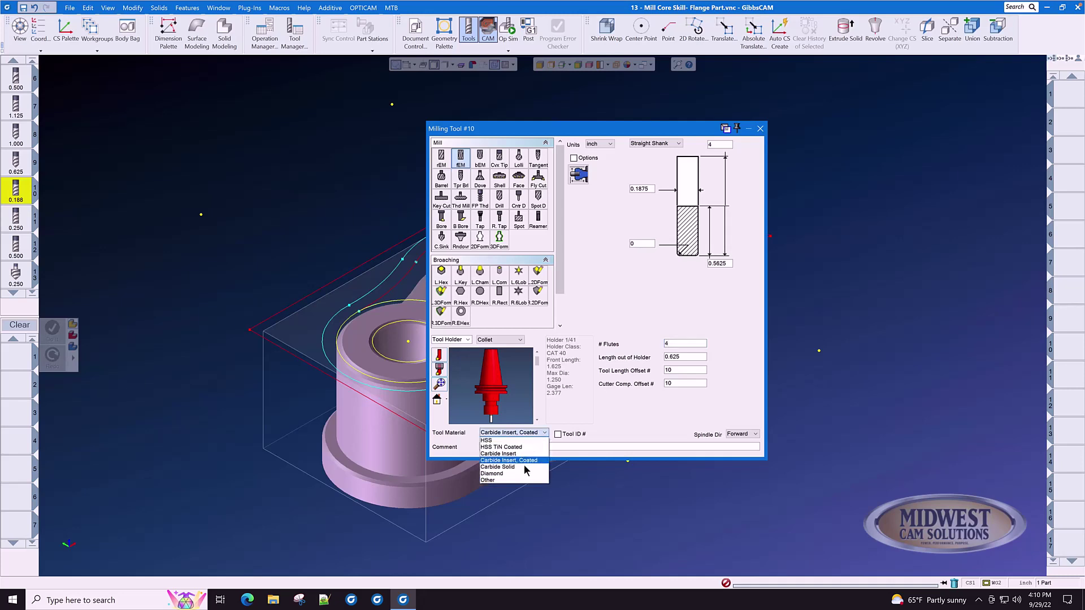
pyautogui.click(525, 467)
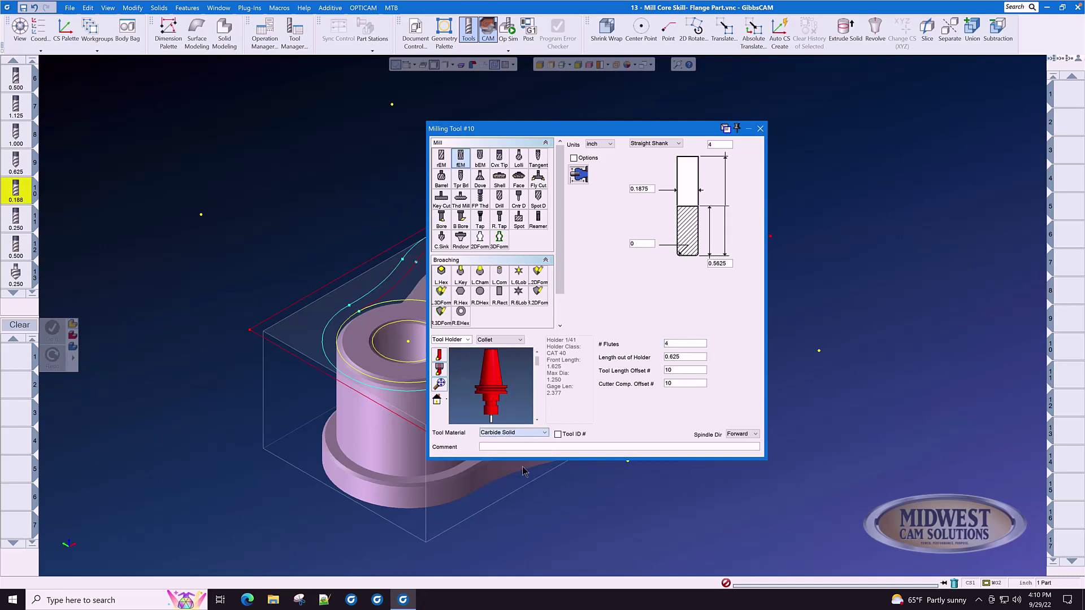
pyautogui.click(761, 129)
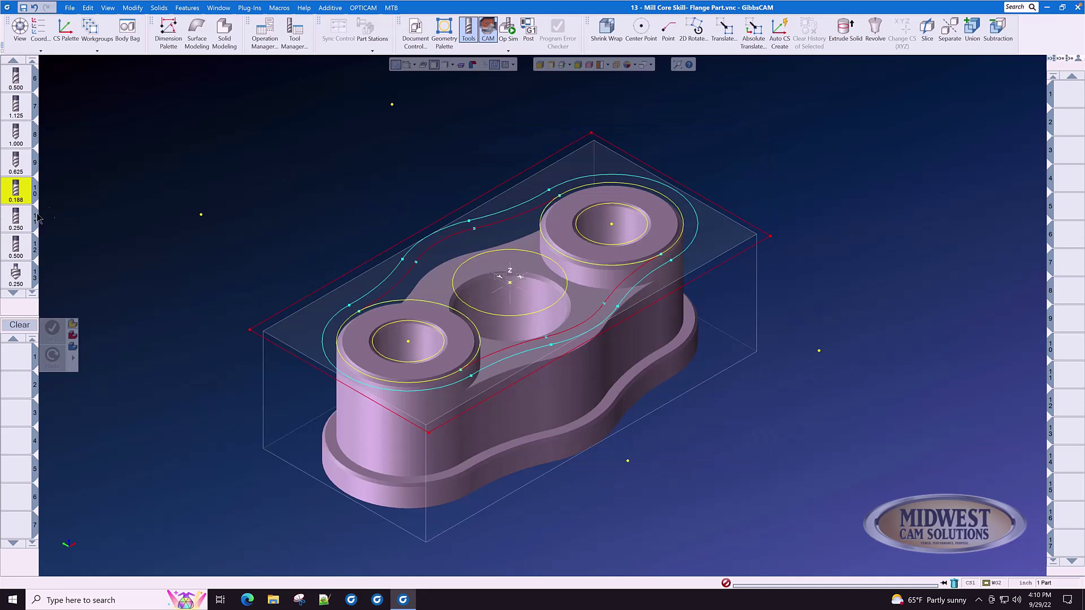
# Set tool 11, the 0.25 end mill, to Carbide Solid material and 4 flutes
pyautogui.doubleClick(17, 222)
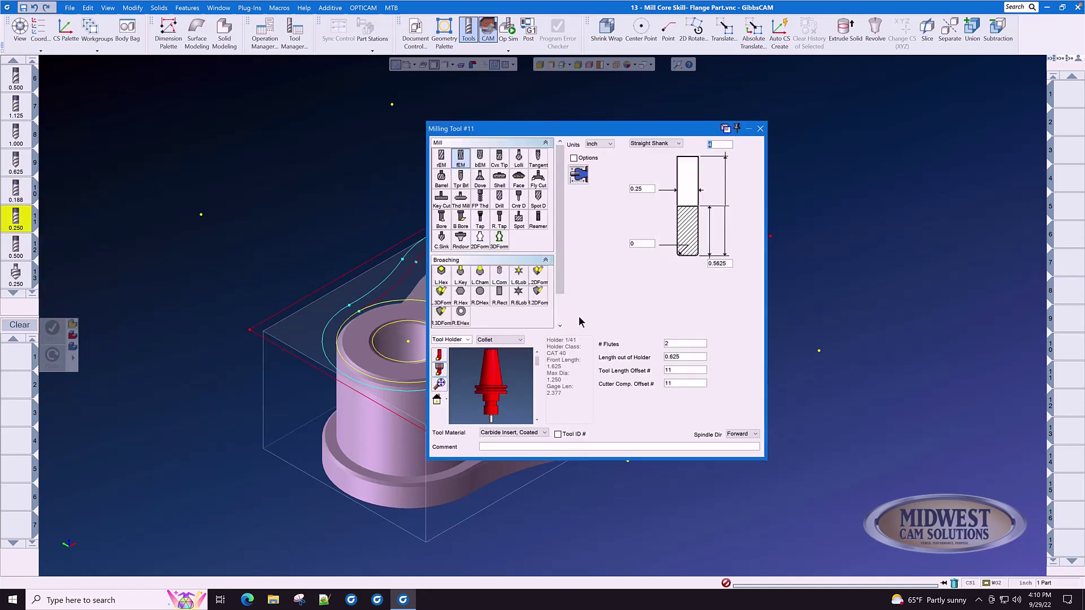
pyautogui.click(545, 433)
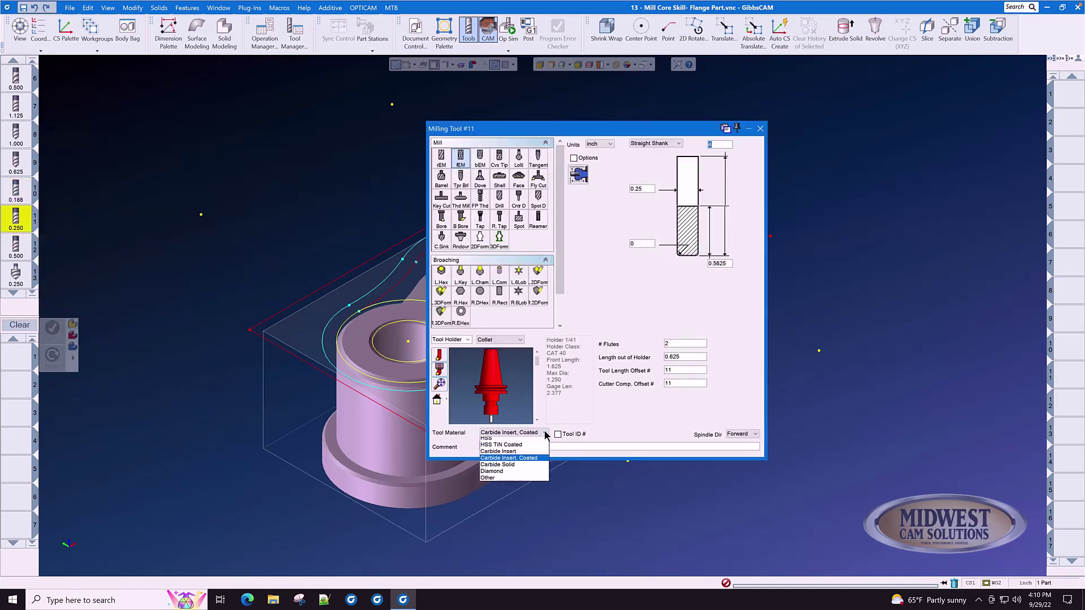
pyautogui.click(512, 465)
pyautogui.doubleClick(676, 343)
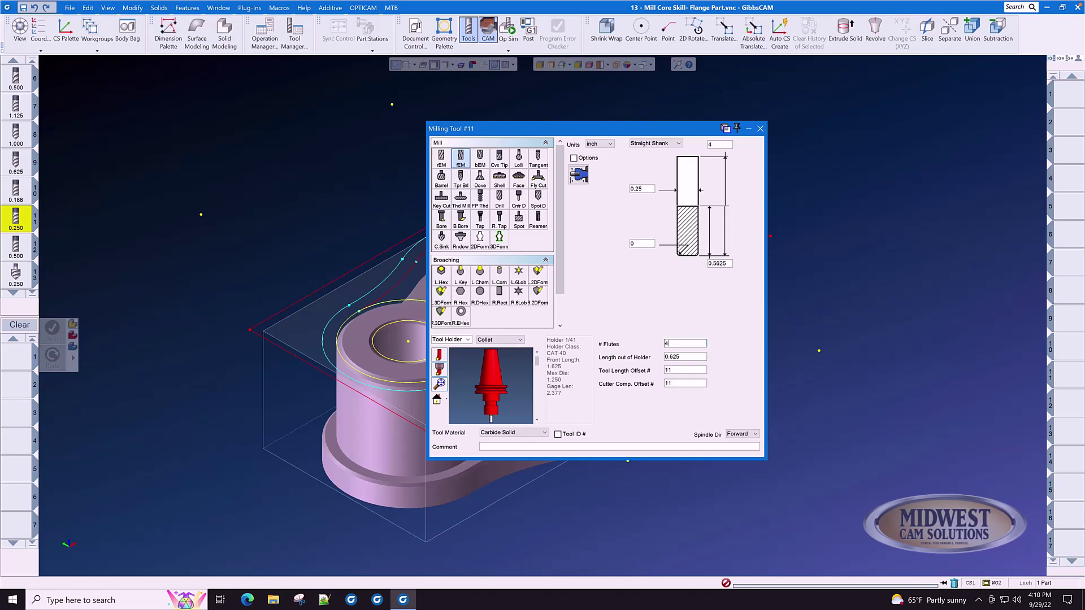
pyautogui.write('4')
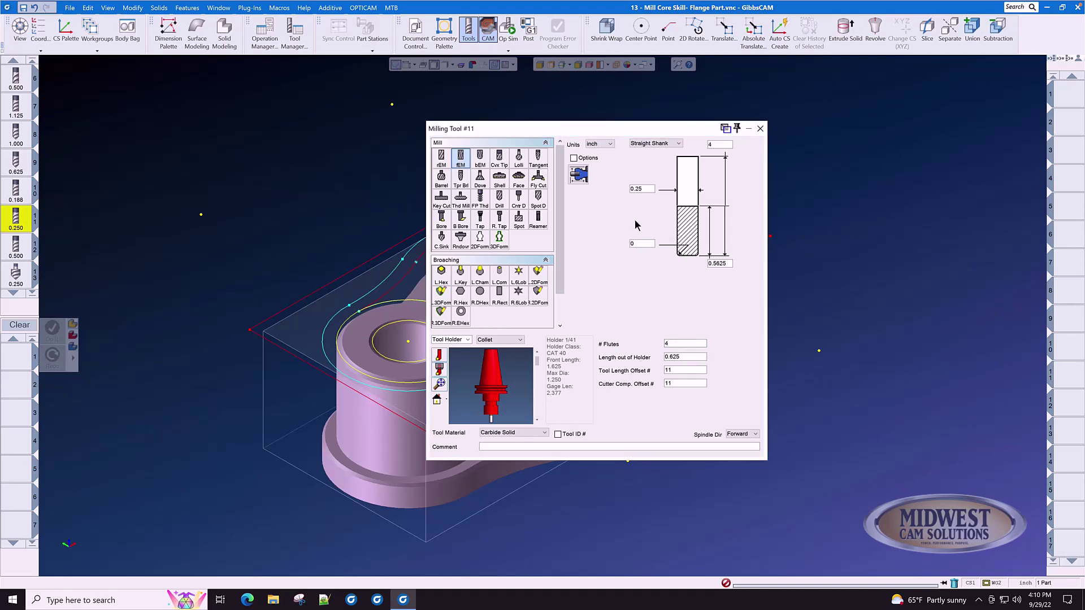
# Review tool 12's 0.5 end mill settings, select VARIABLE in its comment, then close it
pyautogui.click(15, 247)
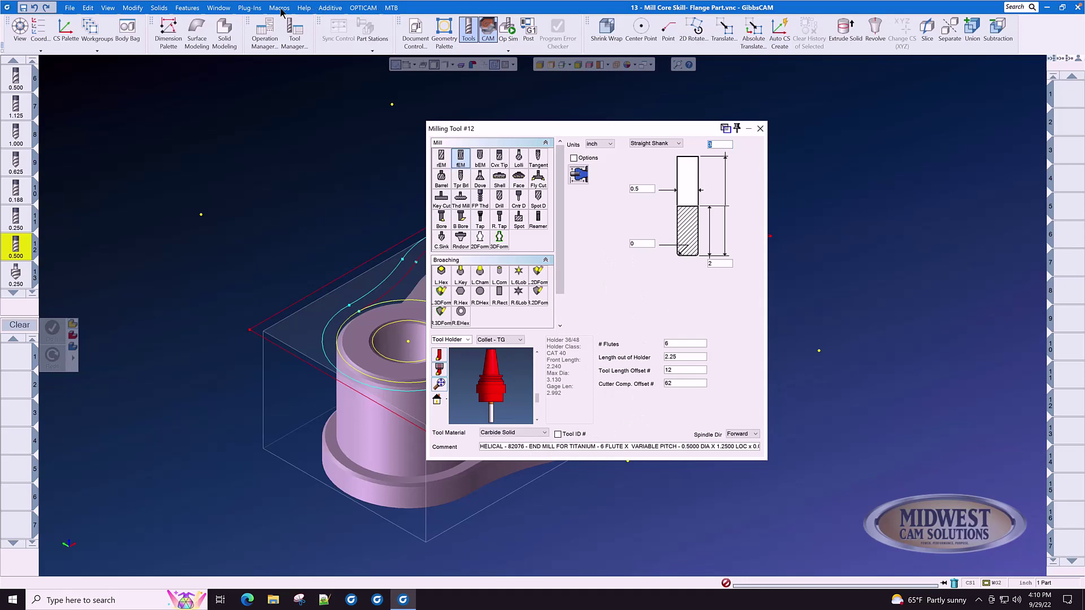
pyautogui.click(255, 9)
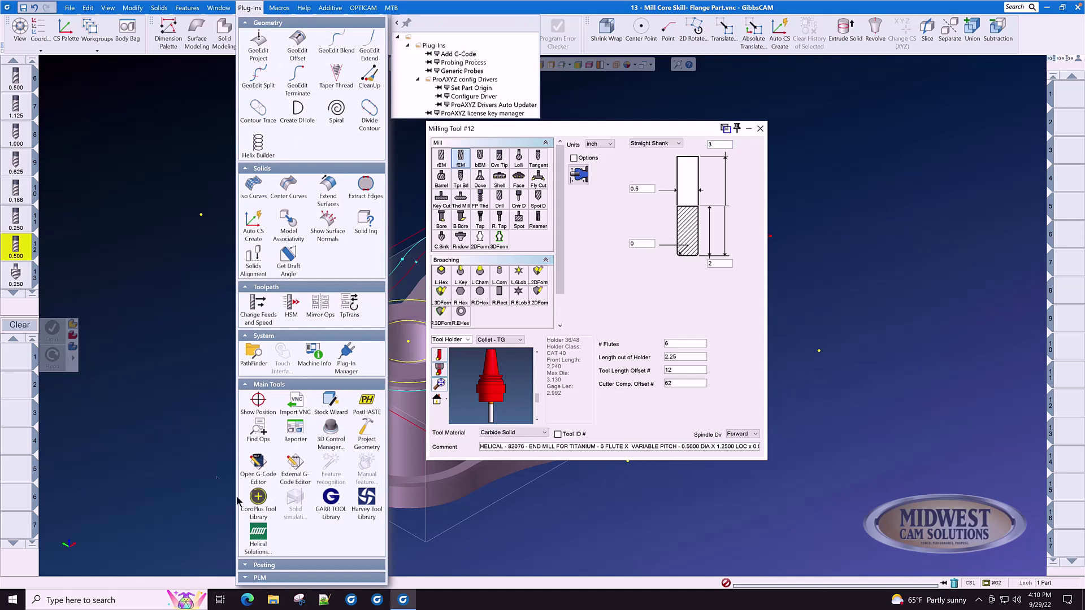
pyautogui.click(218, 399)
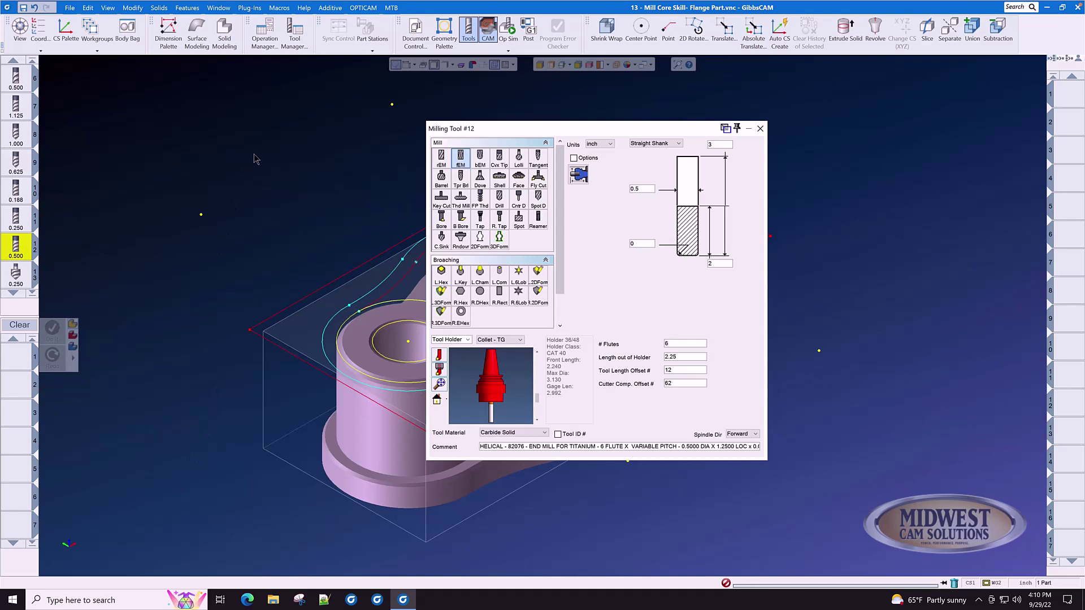
pyautogui.doubleClick(644, 446)
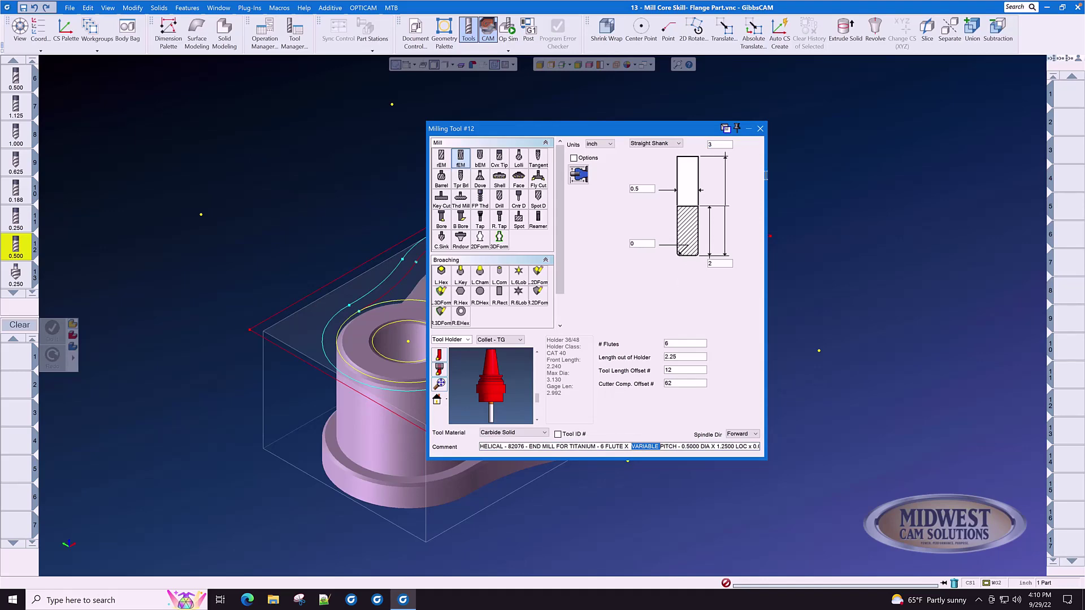
pyautogui.click(760, 128)
# Give tool 13, the 0.25 countersink, 5 flutes and review its dimension fields
pyautogui.doubleClick(17, 191)
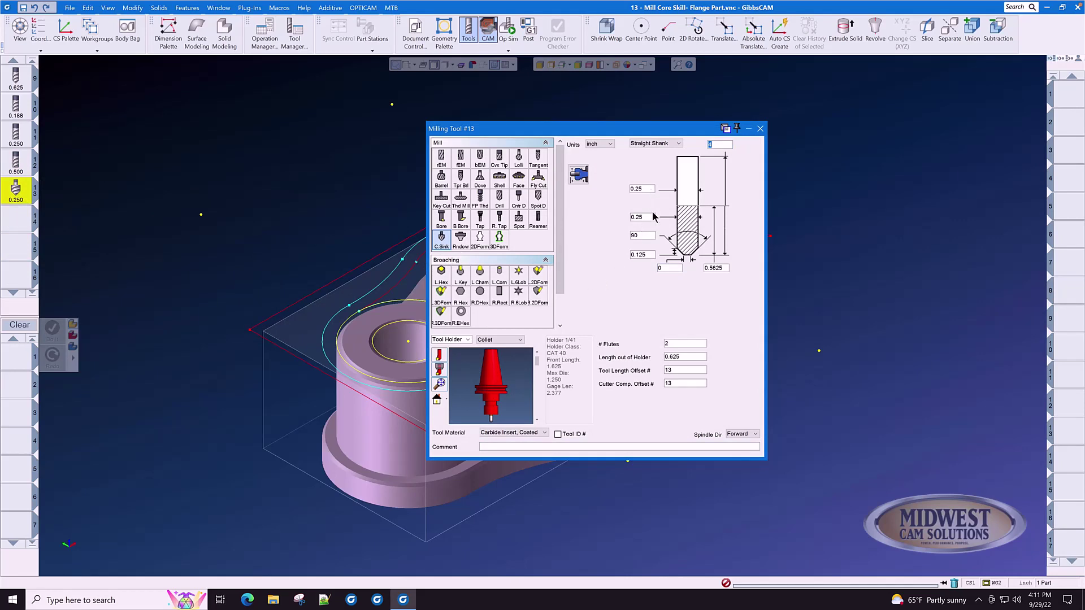
pyautogui.click(670, 268)
pyautogui.click(681, 344)
pyautogui.click(671, 269)
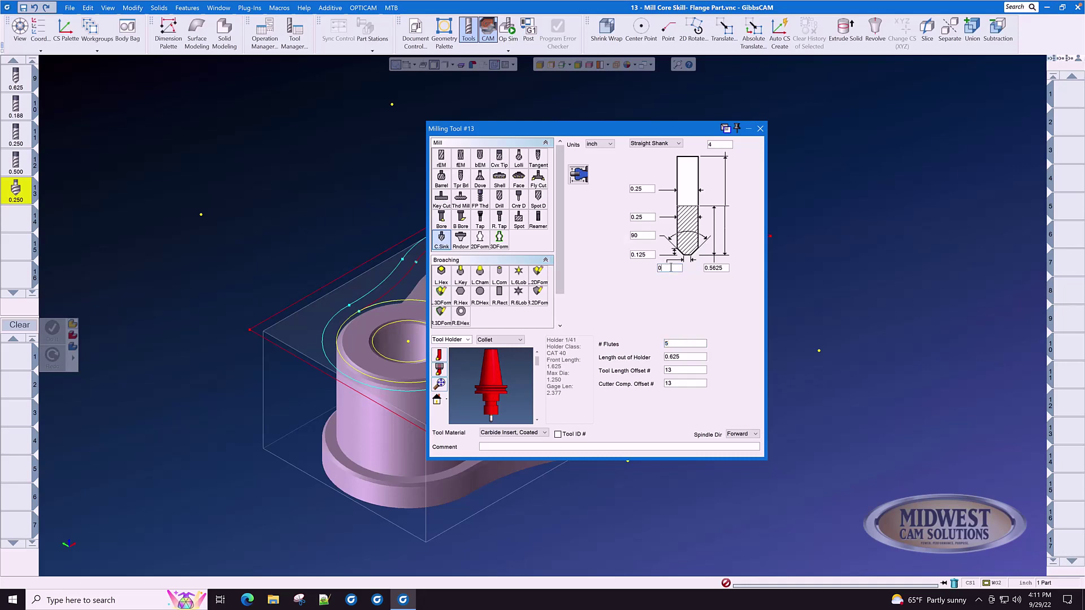
pyautogui.click(652, 219)
pyautogui.click(648, 256)
pyautogui.scroll(5, 493, 405)
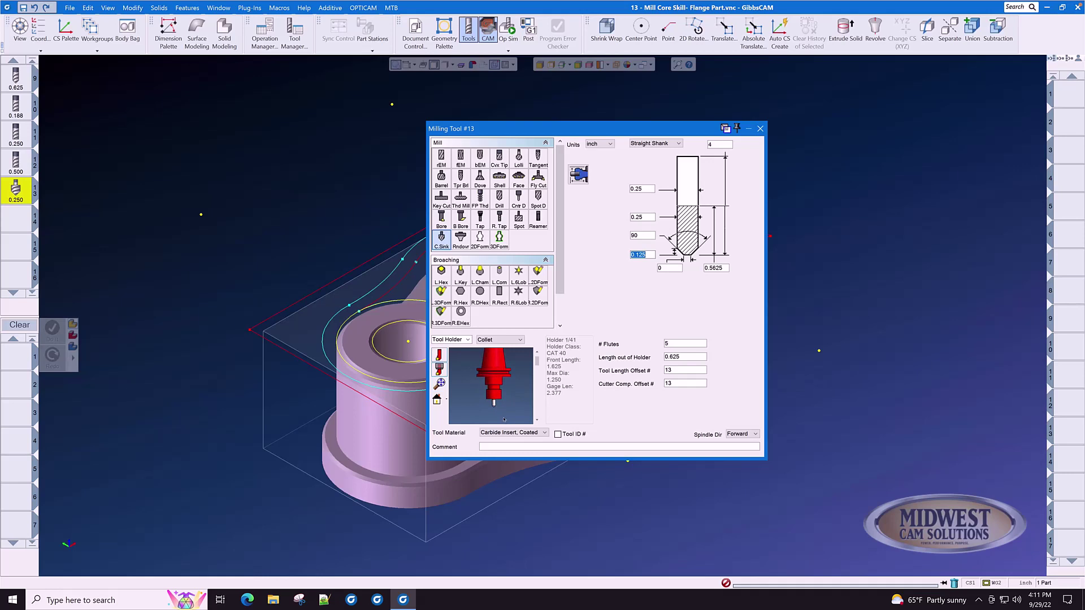
pyautogui.scroll(6, 492, 405)
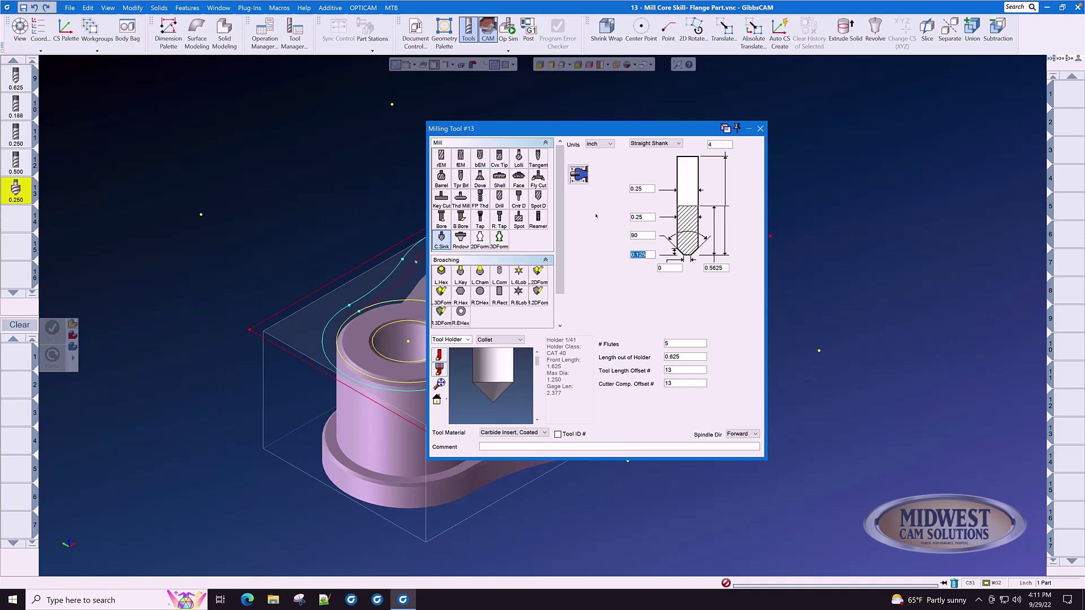
pyautogui.click(760, 129)
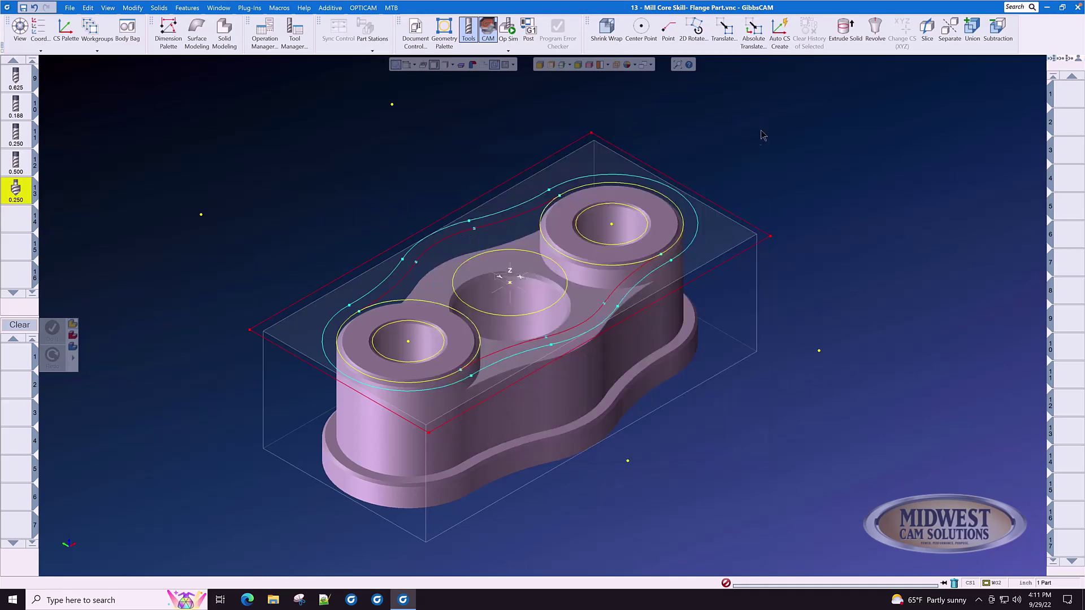
# Save all tools to Flange Part Tool List2.tlst and clear the part's tool list
pyautogui.moveTo(20, 196)
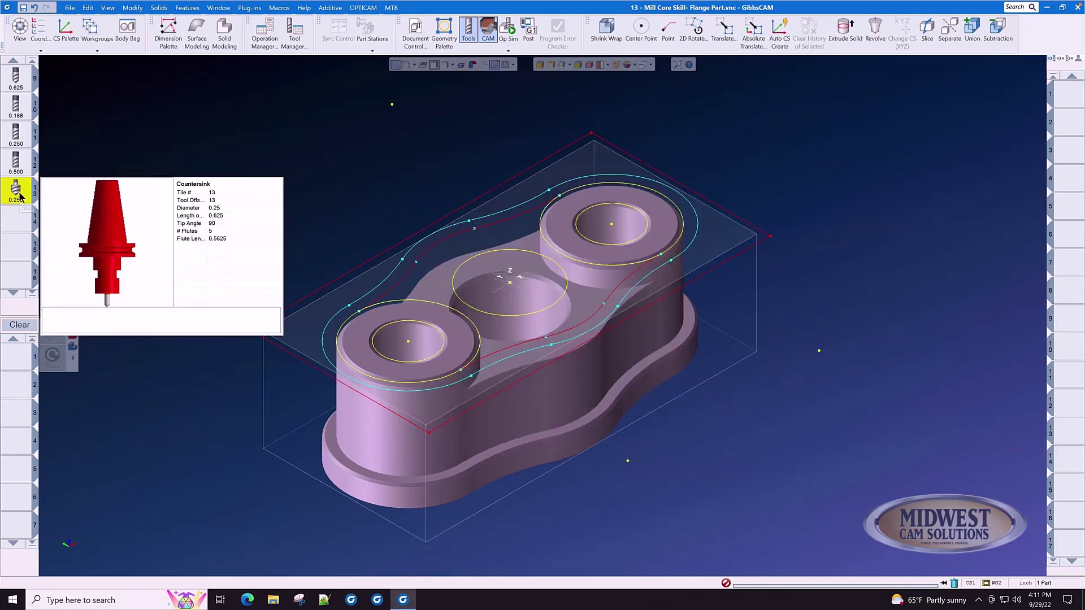
pyautogui.scroll(4, 20, 196)
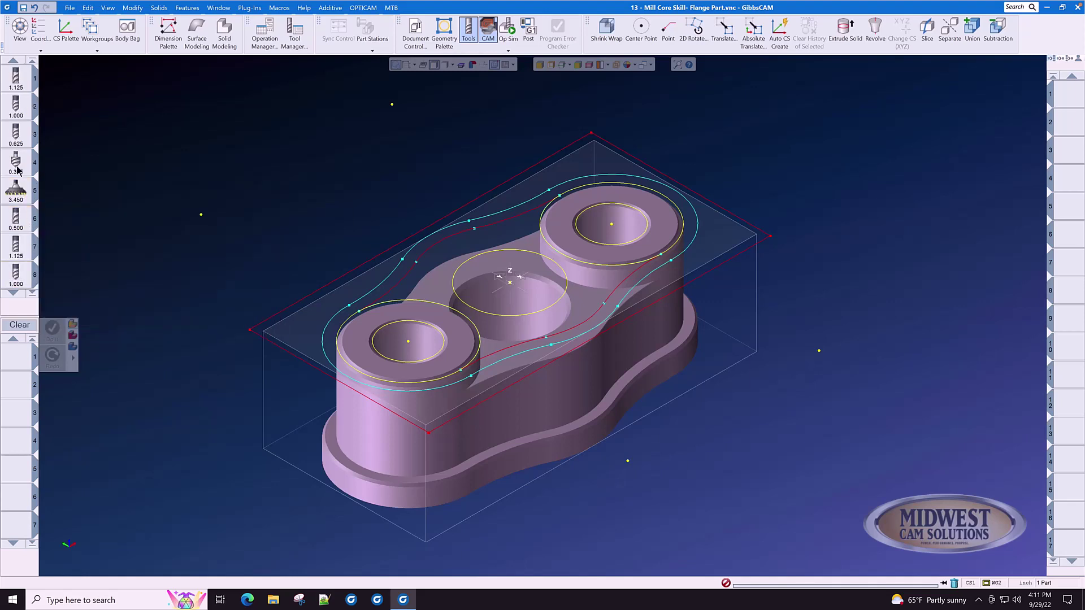
pyautogui.moveTo(20, 84)
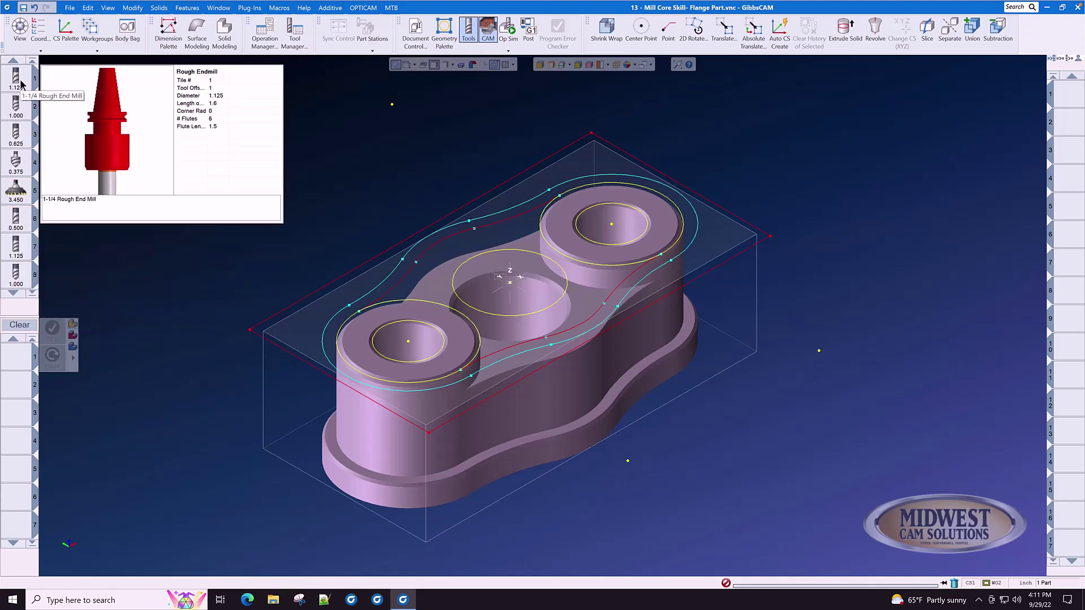
pyautogui.hotkey('ctrl', 'a')
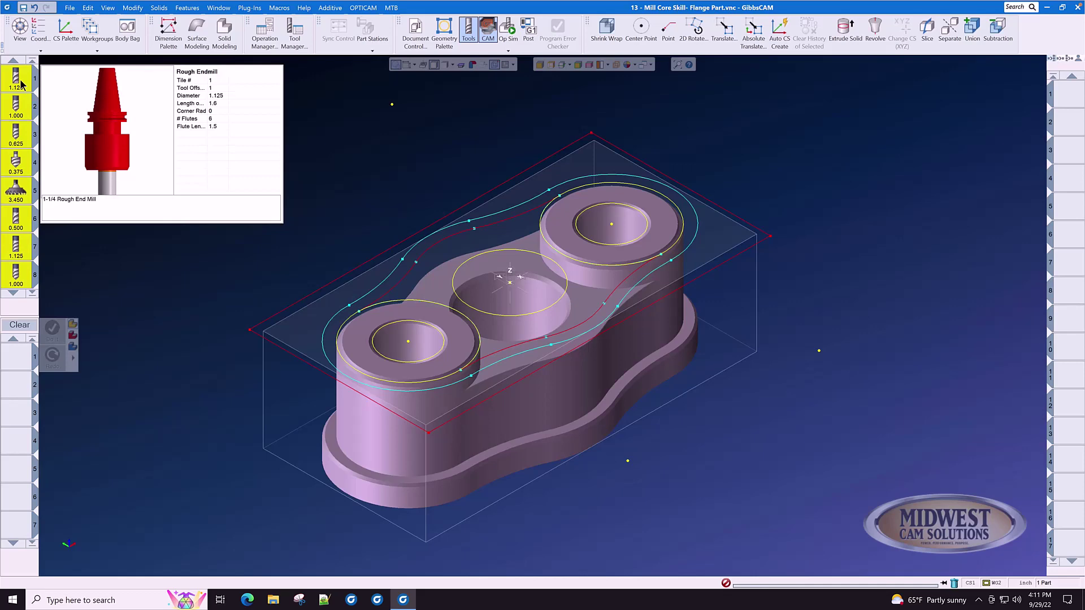
pyautogui.rightClick(21, 83)
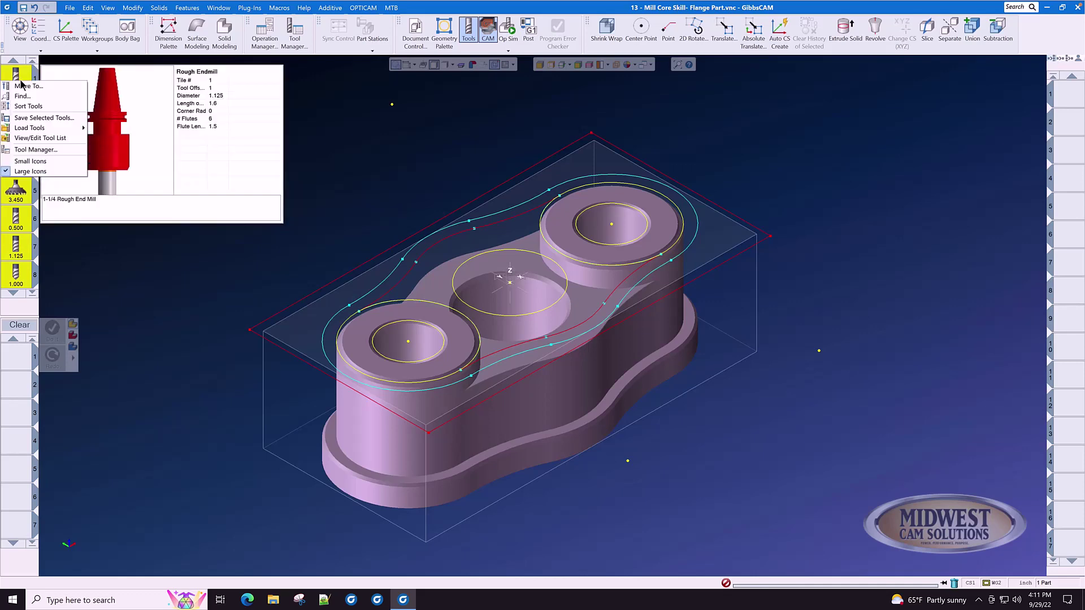
pyautogui.click(44, 117)
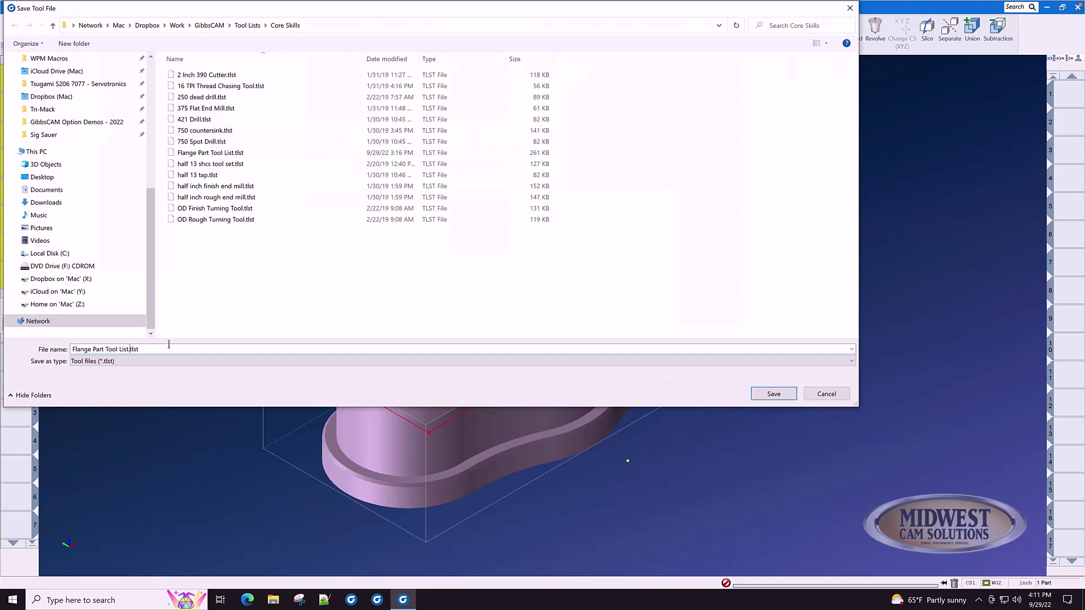
pyautogui.write('2')
pyautogui.press('Return')
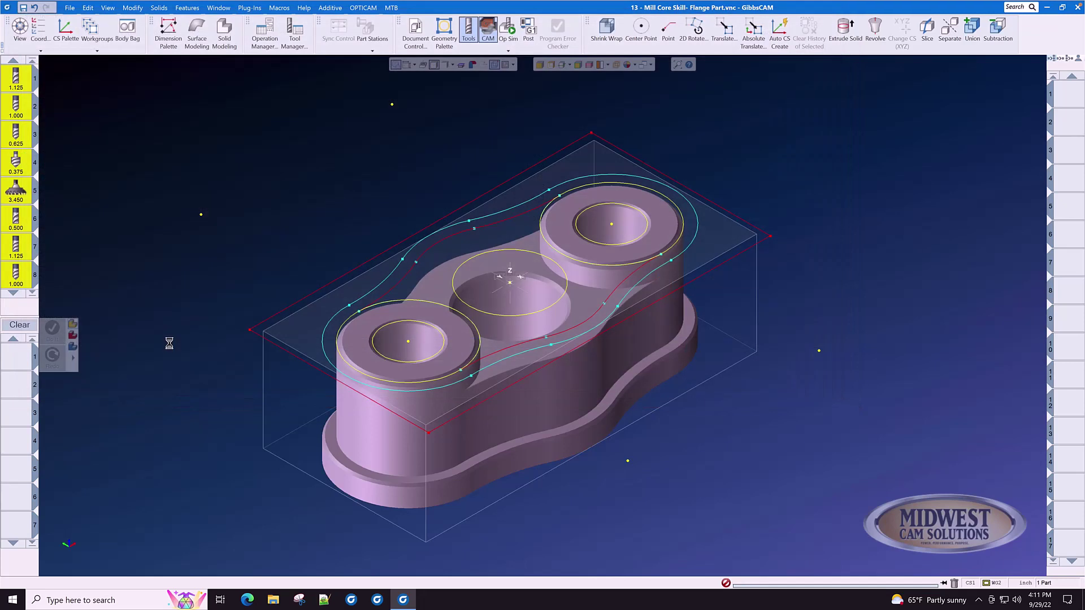
pyautogui.moveTo(13, 281)
pyautogui.click(955, 582)
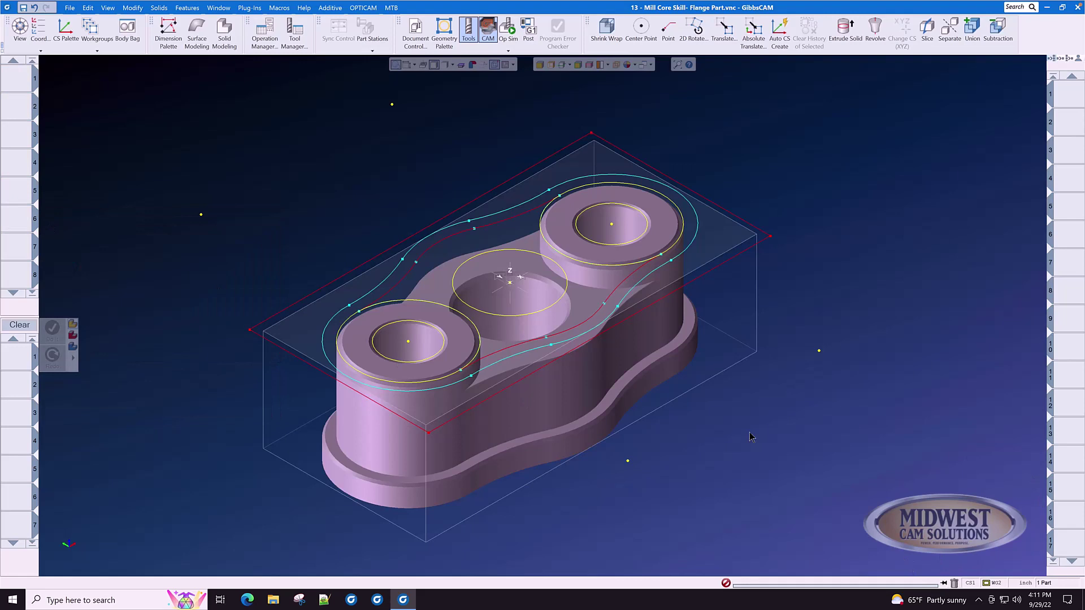
# Choose Flange Part Tool List2.tlst through View/Edit Tool List in Load Tool File
pyautogui.rightClick(22, 80)
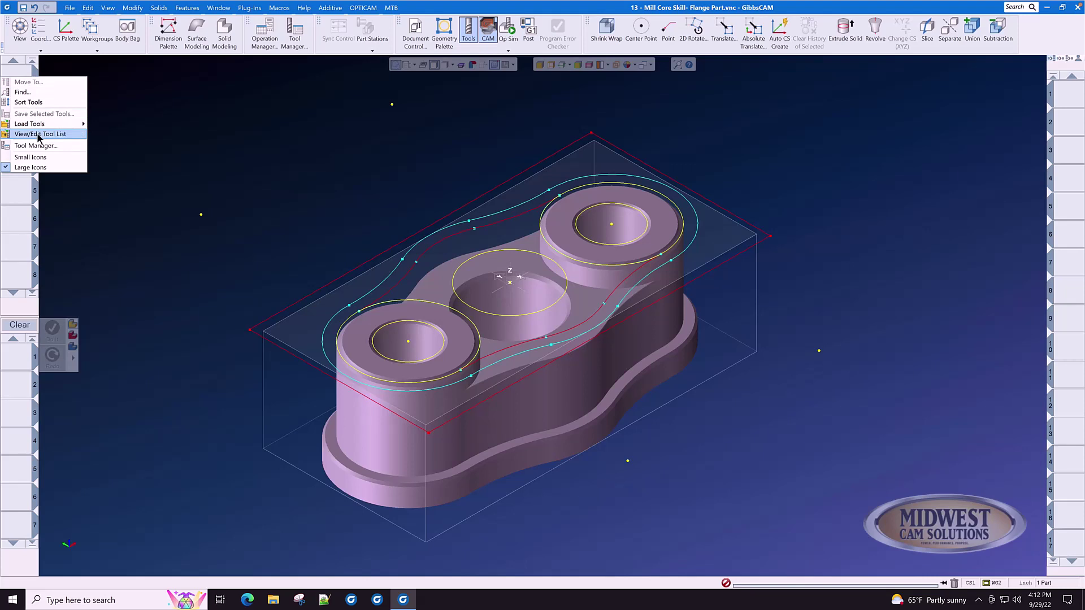
pyautogui.moveTo(40, 128)
pyautogui.click(41, 136)
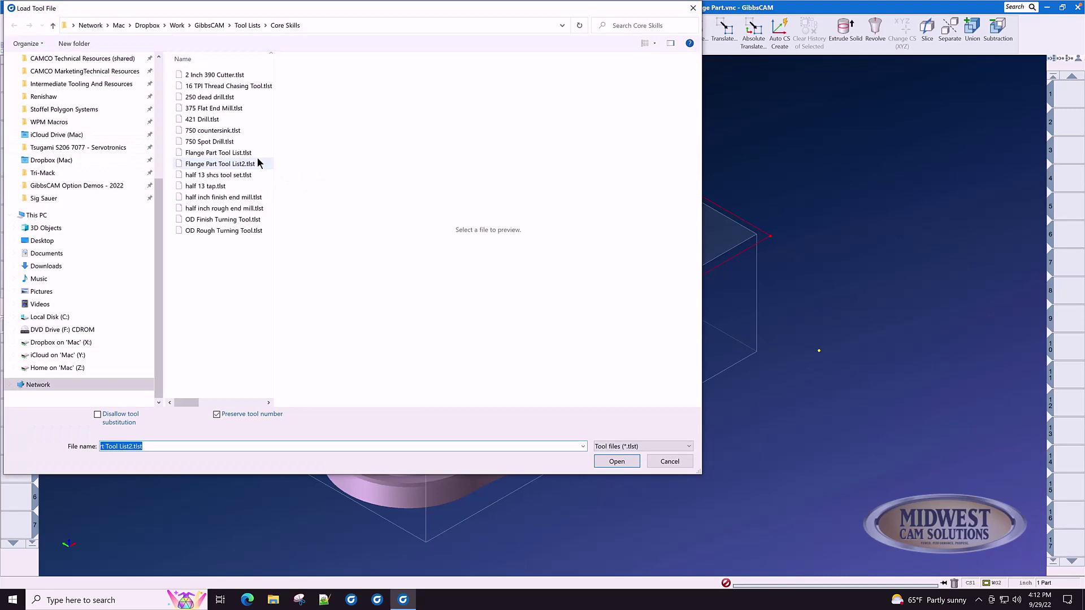
pyautogui.click(223, 164)
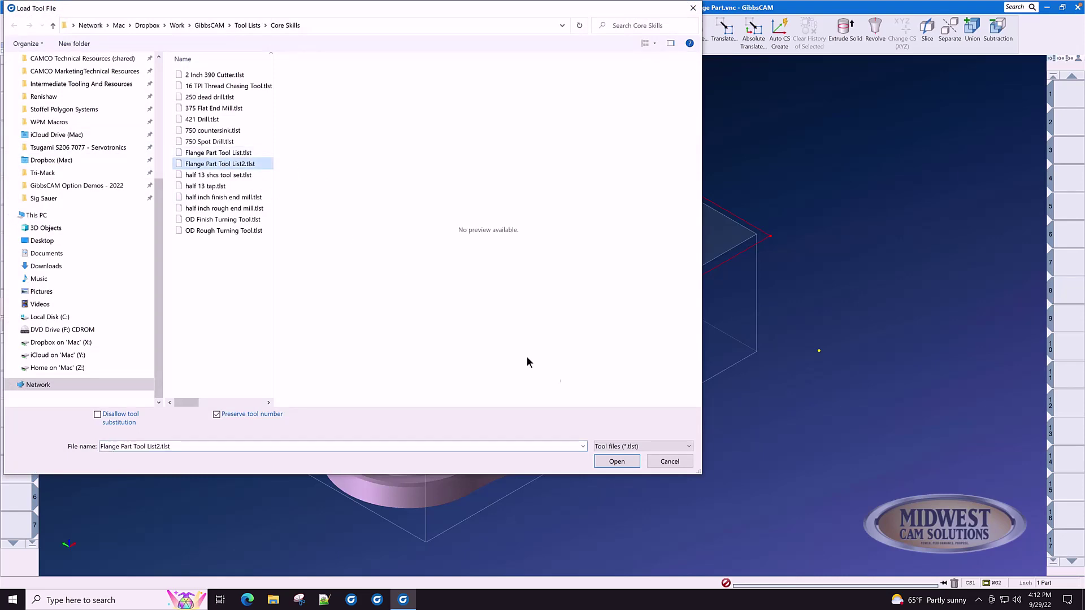
# Open Flange Part Tool List2.tlst and import all its tools, leaving only tool 1 selected
pyautogui.click(612, 463)
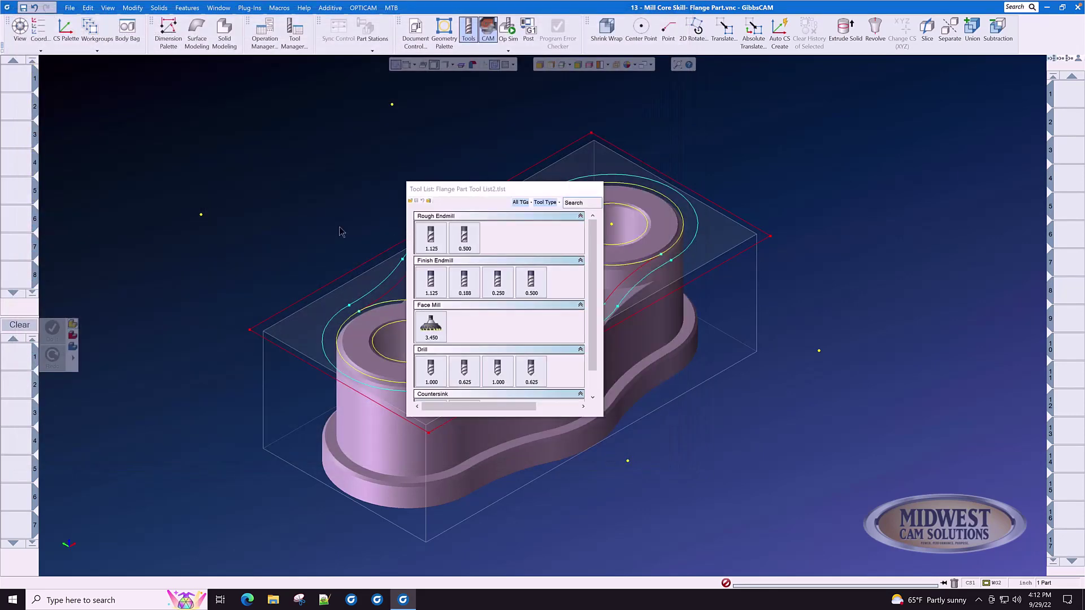
pyautogui.moveTo(592, 260); pyautogui.dragTo(591, 237)
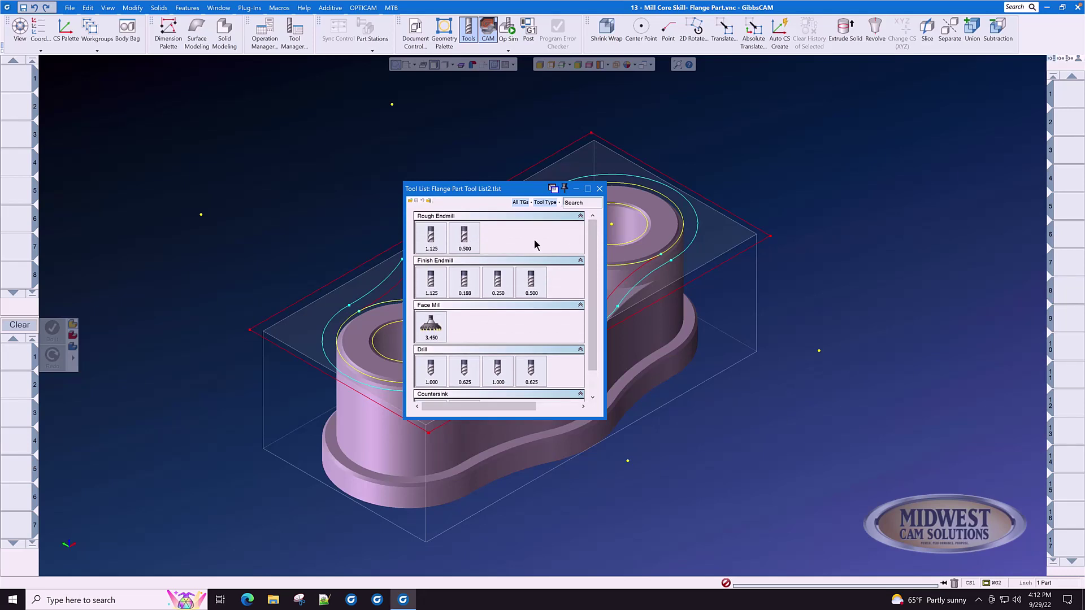
pyautogui.click(431, 236)
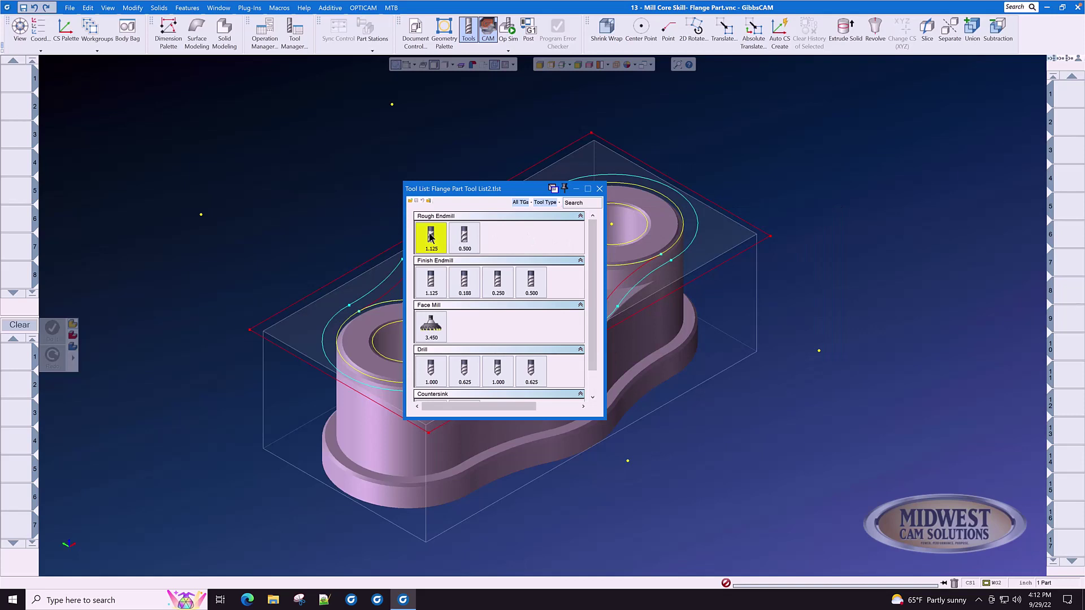
pyautogui.click(429, 202)
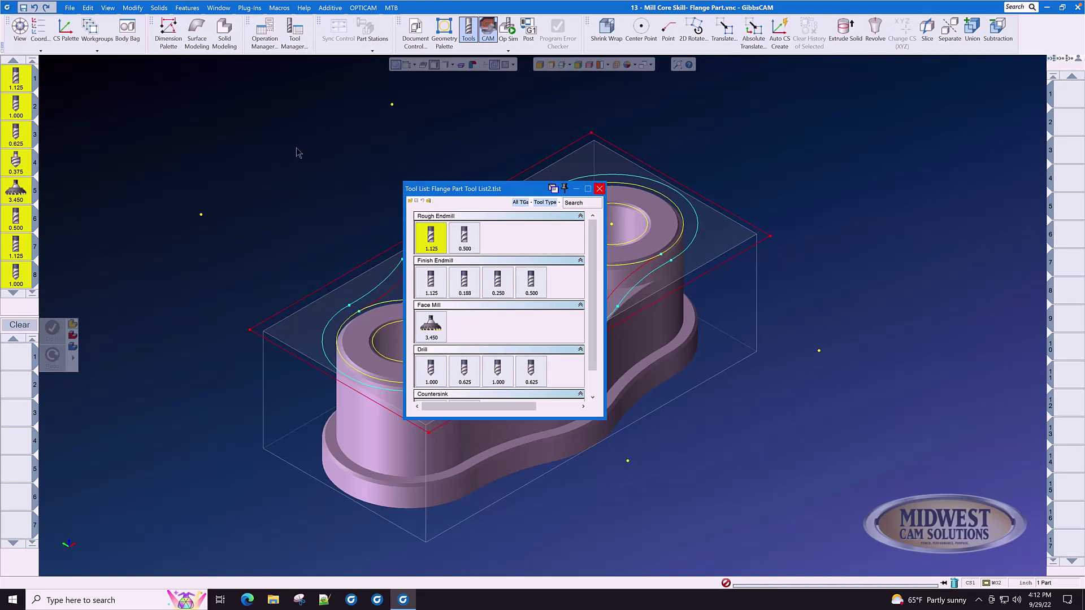
pyautogui.click(26, 84)
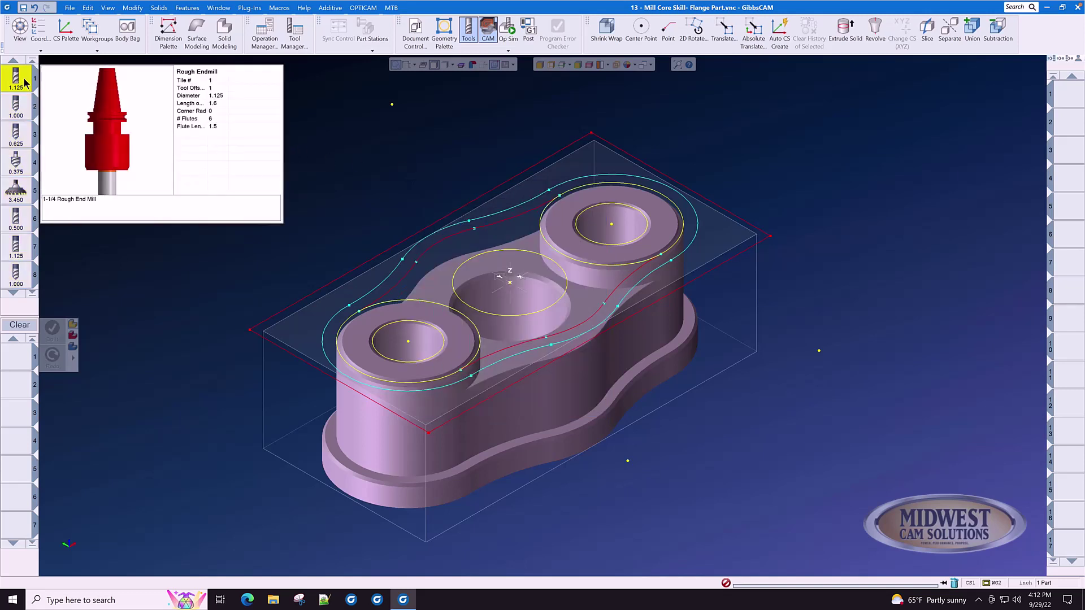